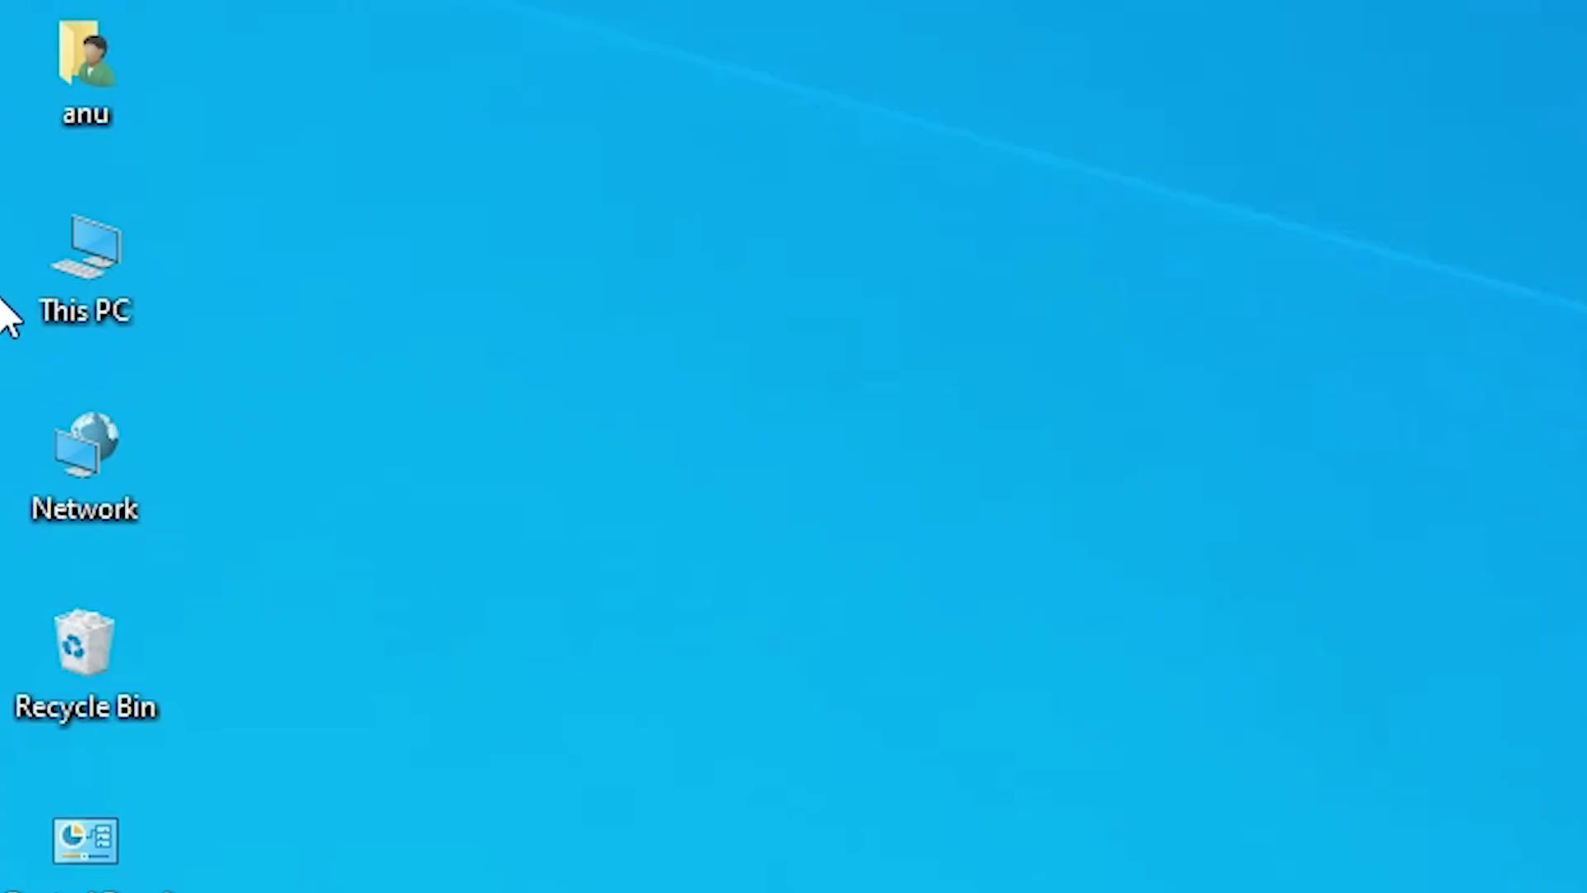
Check the computer's Windows device specifications and system type in This PC's properties, and close the Settings window
{"action": "right_click", "coordinate": [76, 304]}
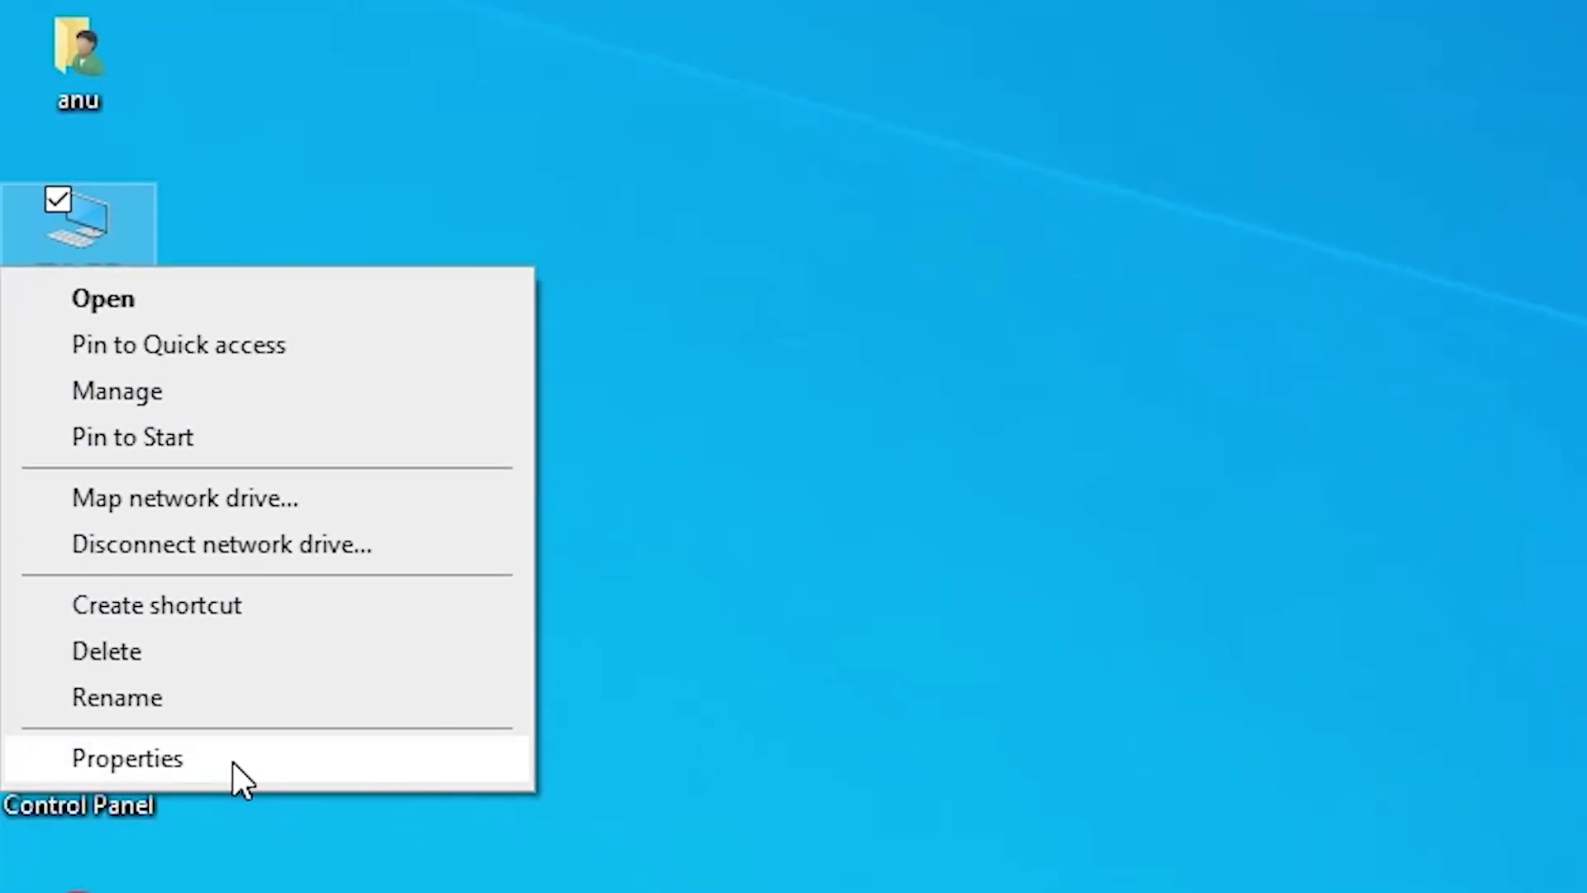
{"action": "left_click", "coordinate": [232, 761]}
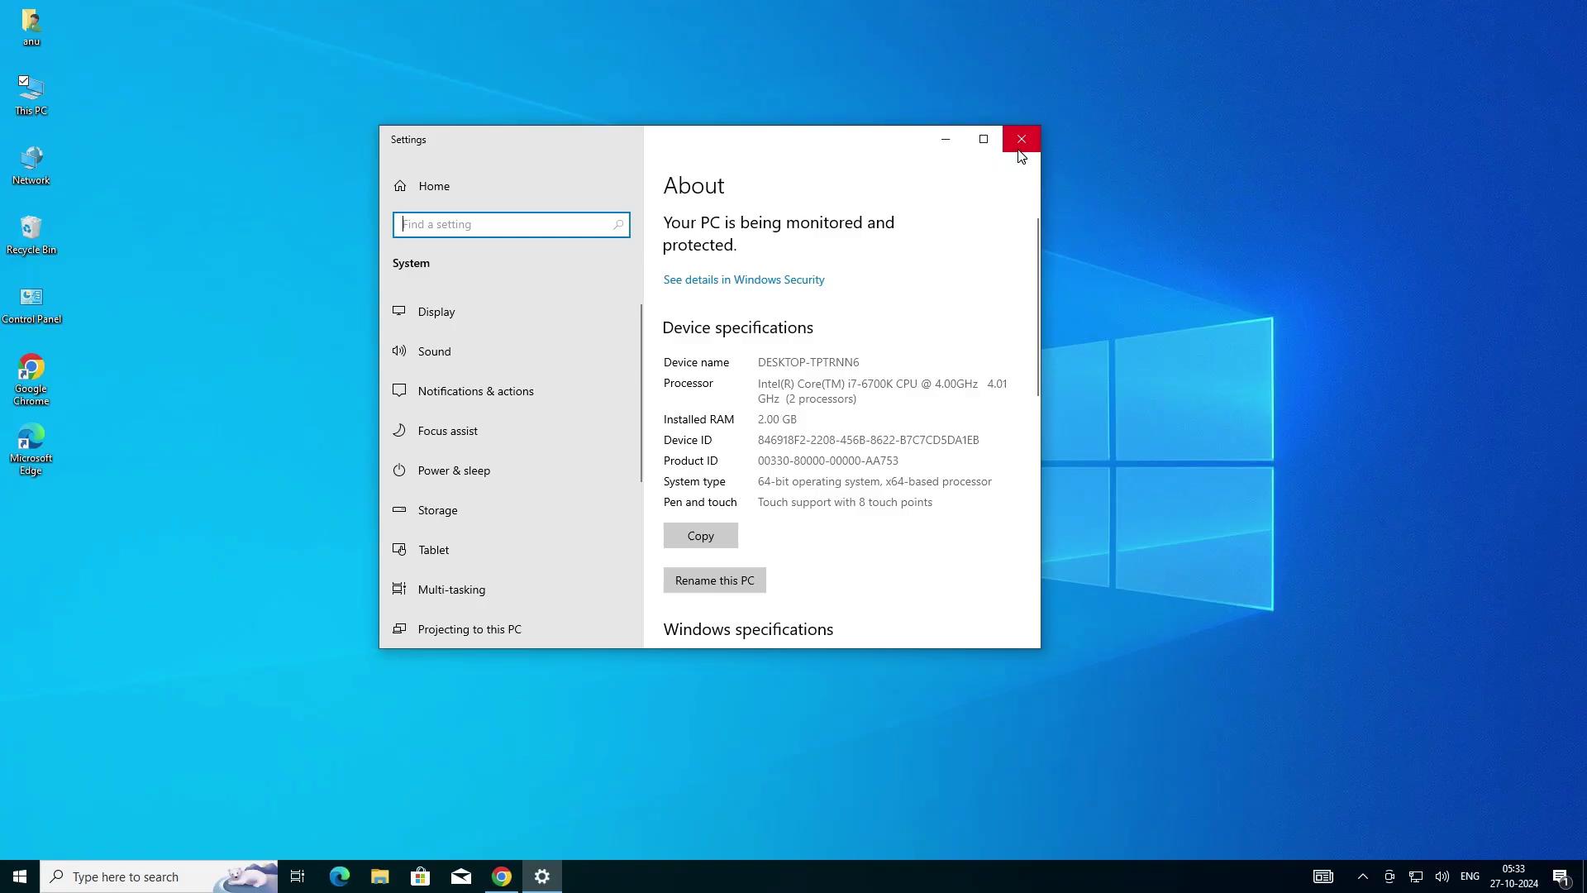
{"action": "left_click", "coordinate": [1020, 134]}
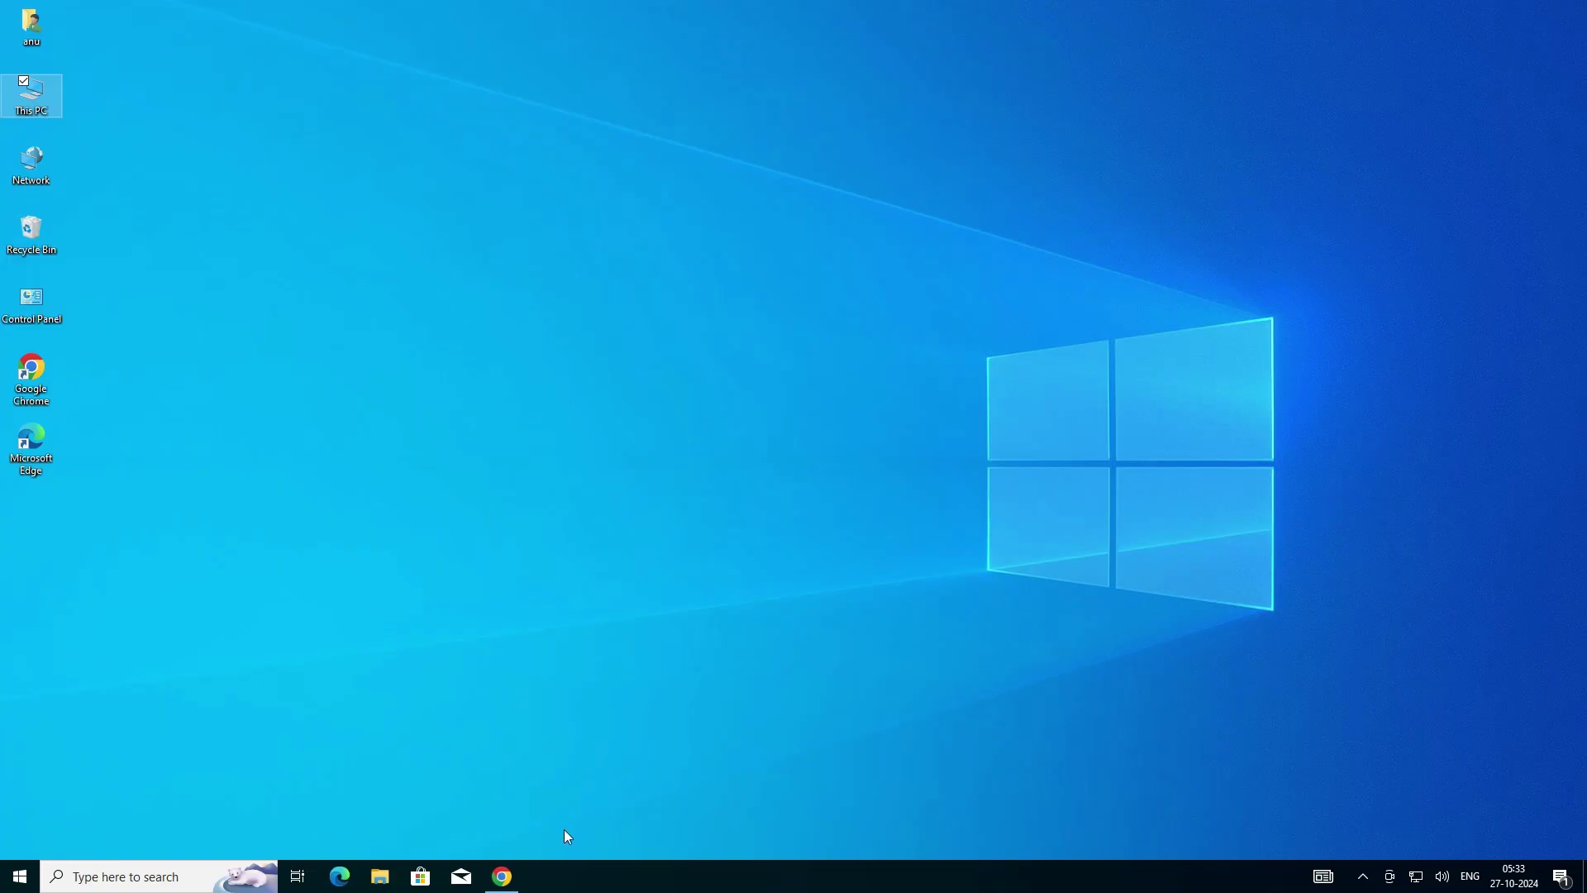
Switch to Google Chrome and run a Google search for "hp laserjet p2055dn printer driver"
{"action": "left_click", "coordinate": [501, 876]}
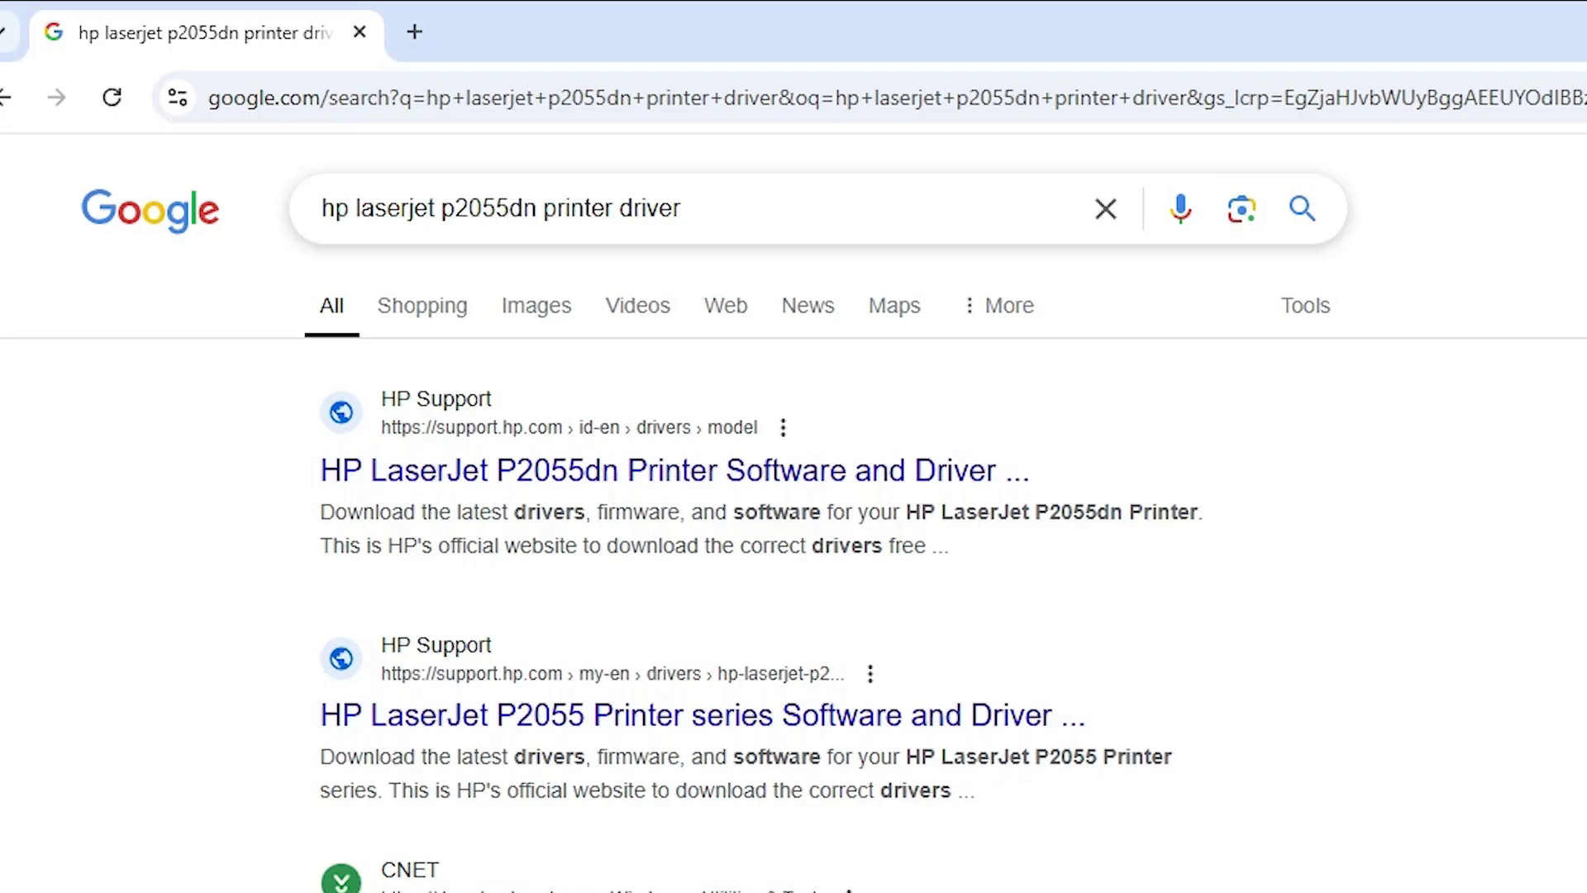
{"action": "left_click", "coordinate": [681, 207]}
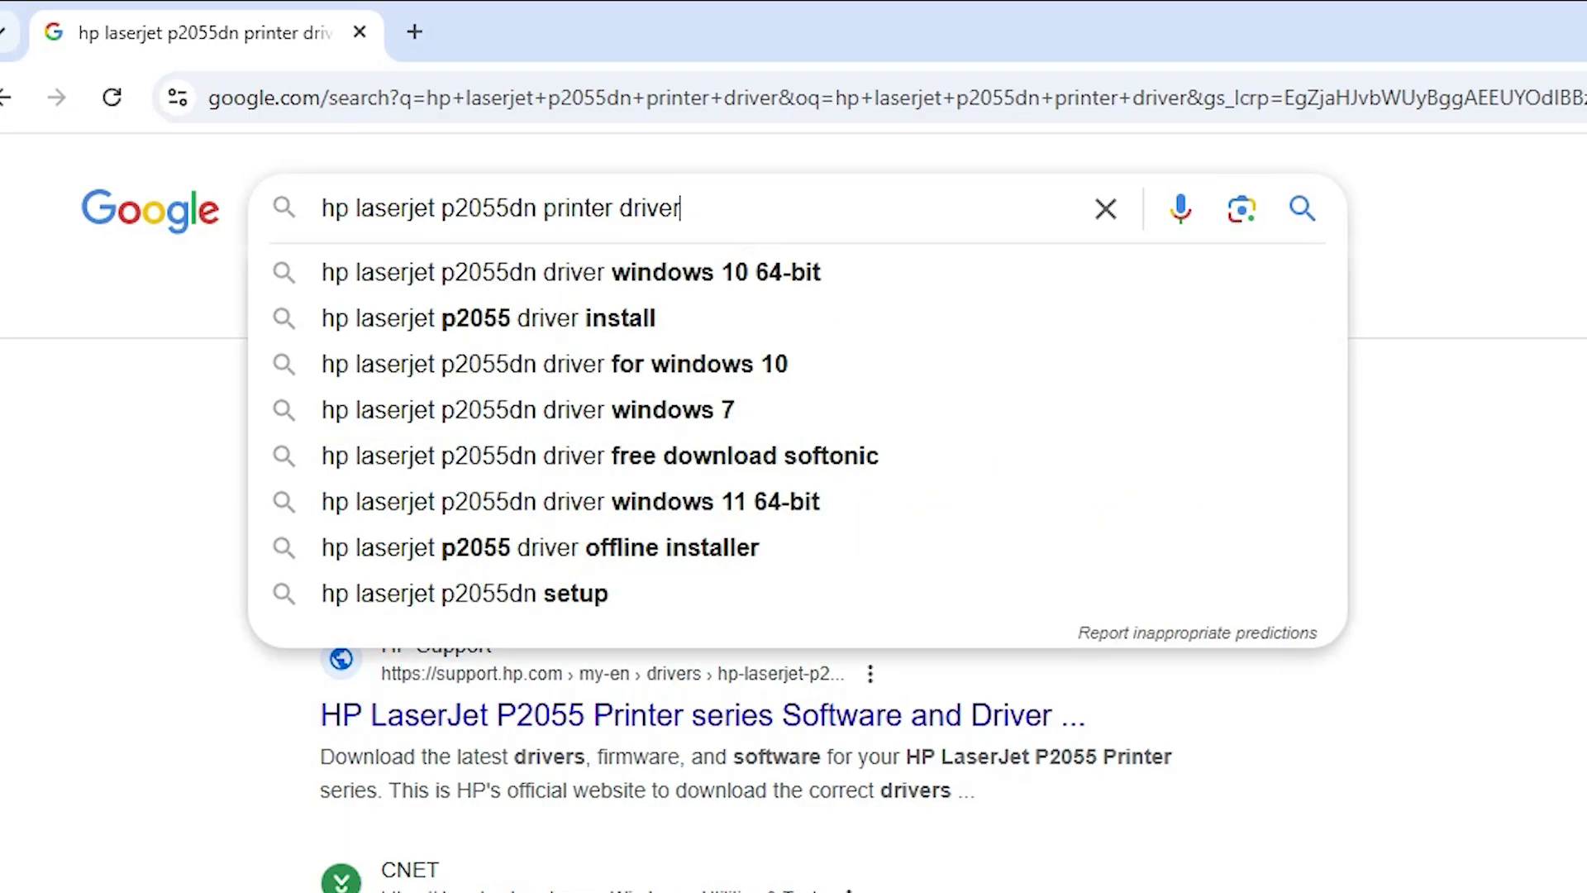
{"action": "key", "text": "Return"}
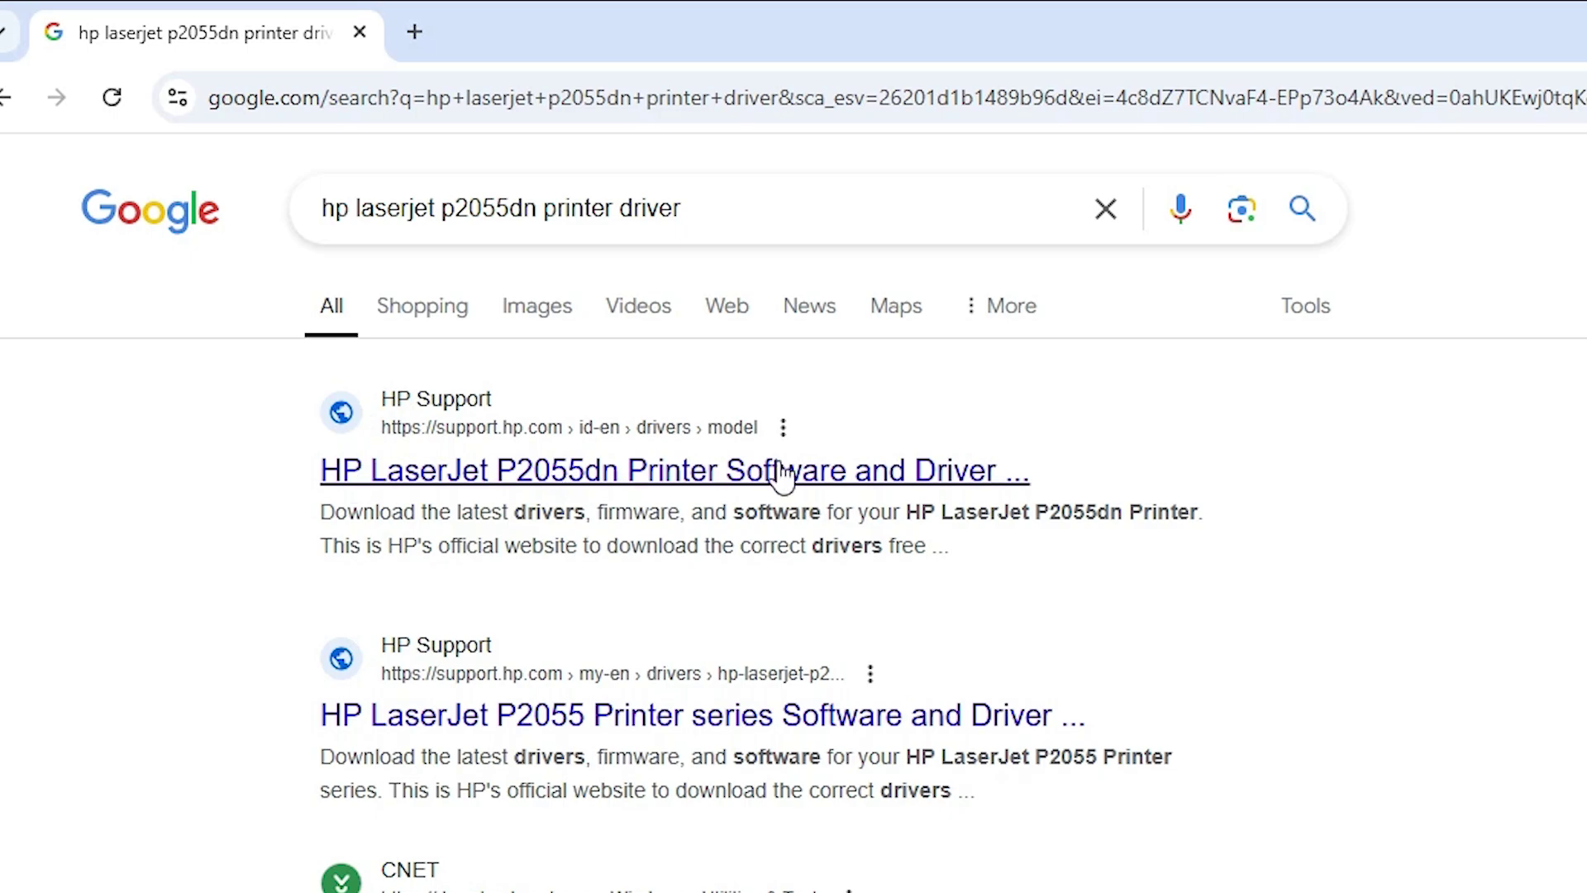
Open the HP Support result for HP LaserJet P2055dn Printer Software and Driver in a new tab and dismiss its privacy notice
{"action": "right_click", "coordinate": [733, 475]}
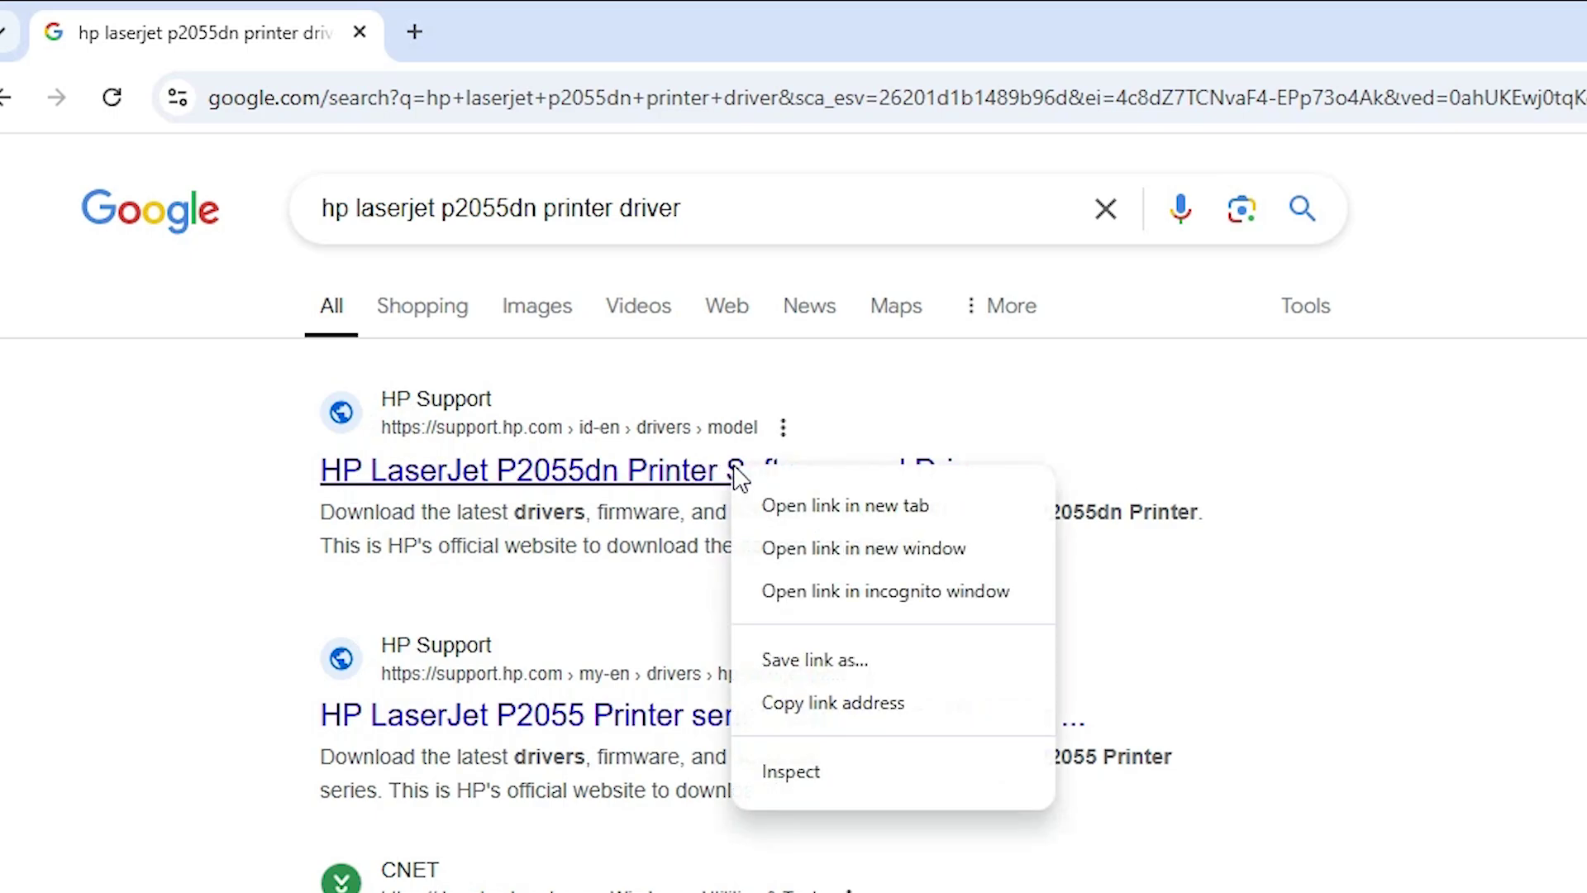
{"action": "left_click", "coordinate": [826, 504]}
{"action": "left_click", "coordinate": [558, 10]}
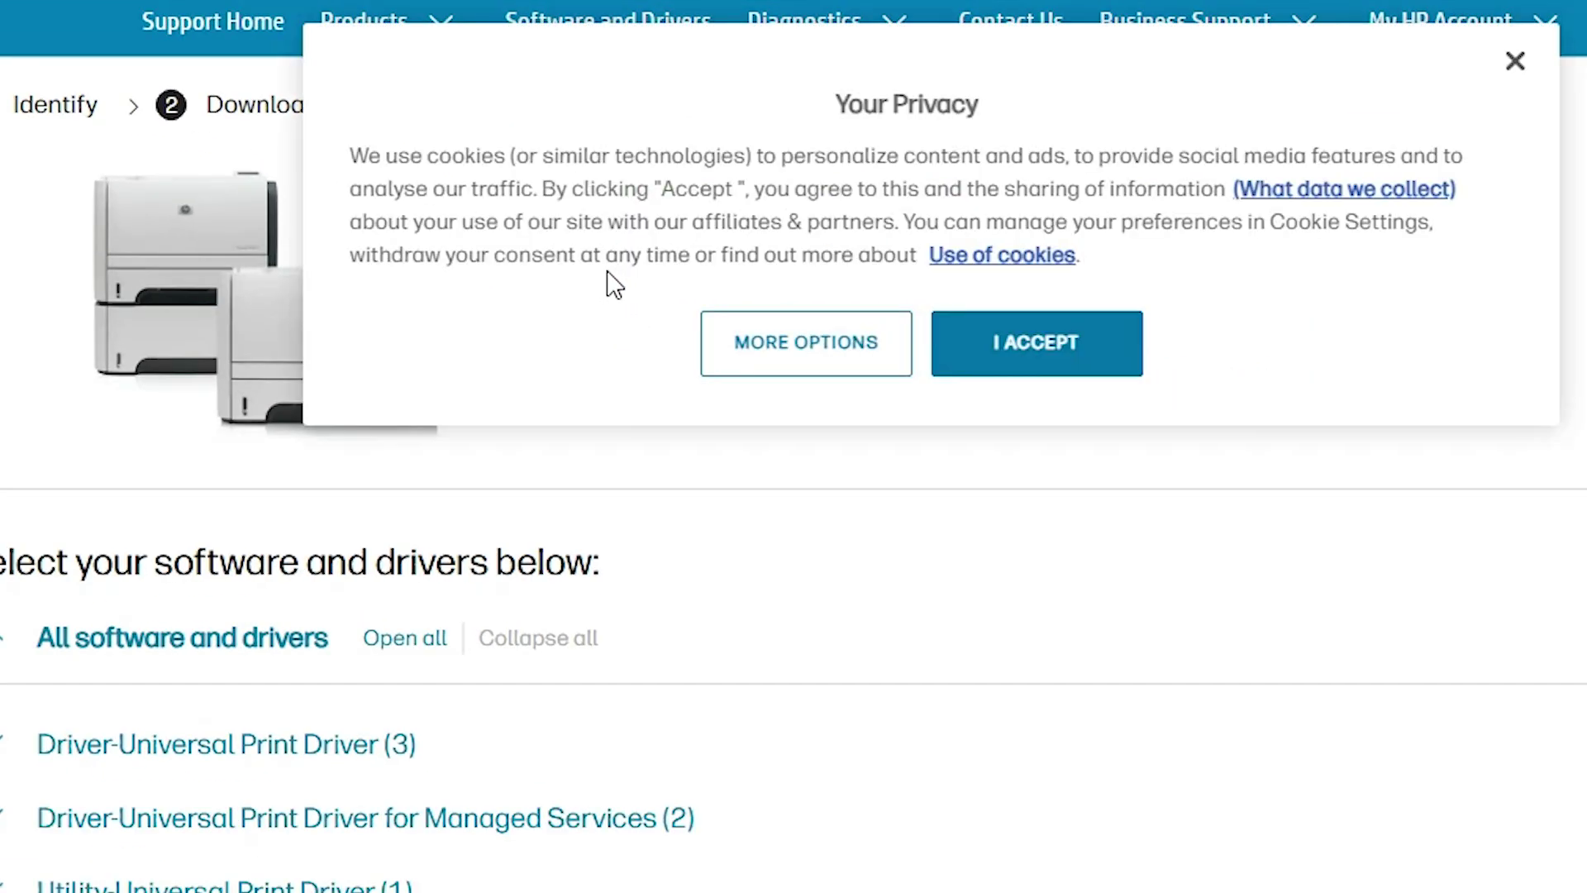
{"action": "left_click", "coordinate": [1510, 64]}
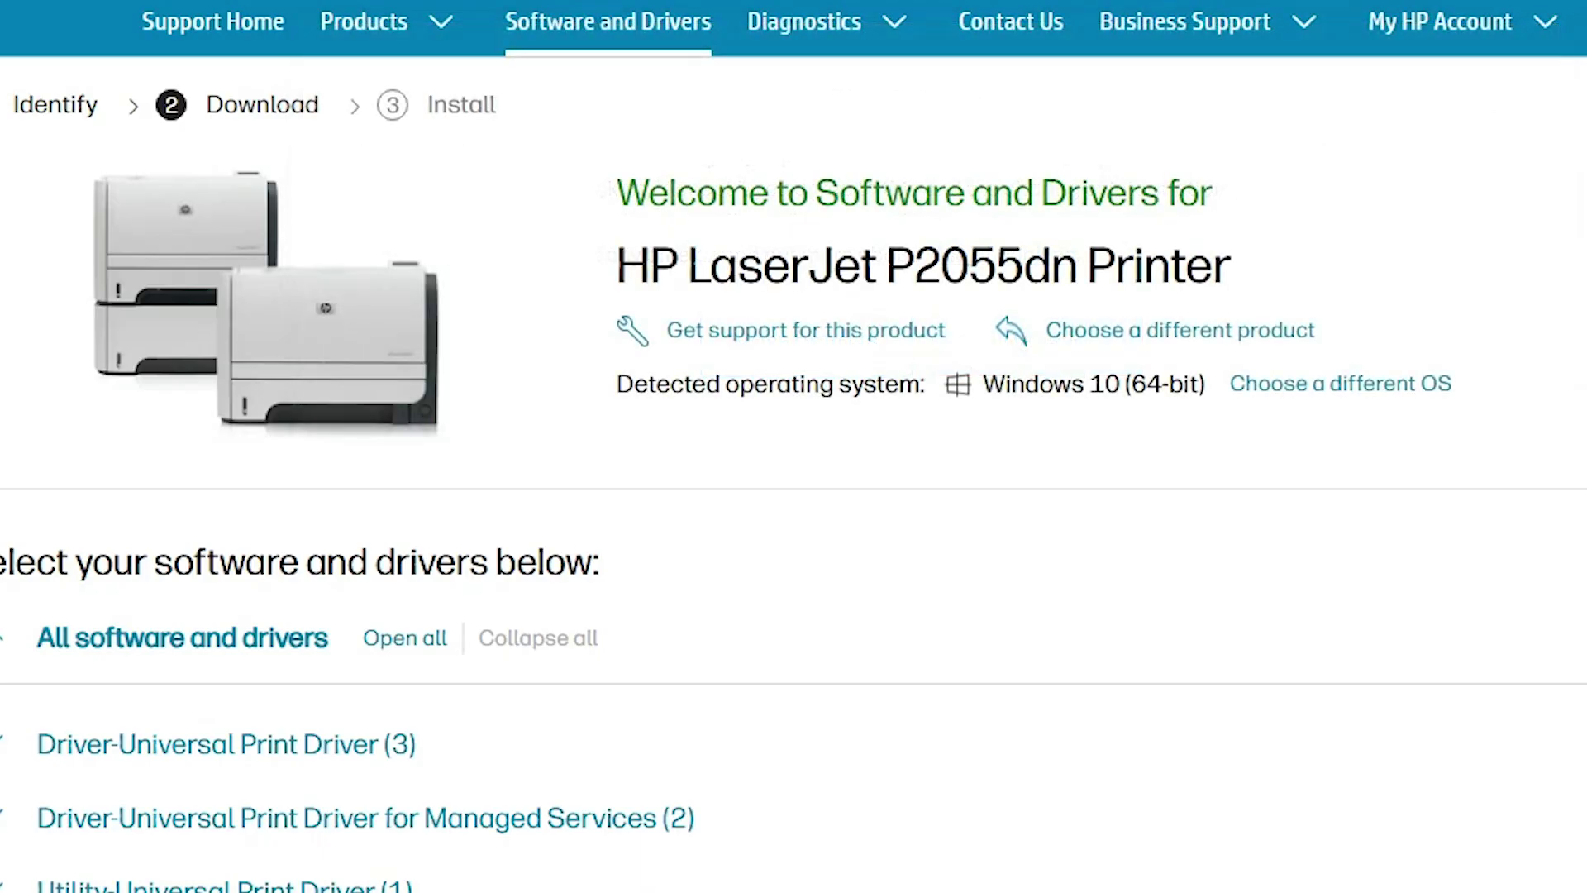
Check the printer model and the selectable operating system versions on the driver page, closing the selection without changes
{"action": "left_click_drag", "start_coordinate": [618, 266], "coordinate": [1345, 298]}
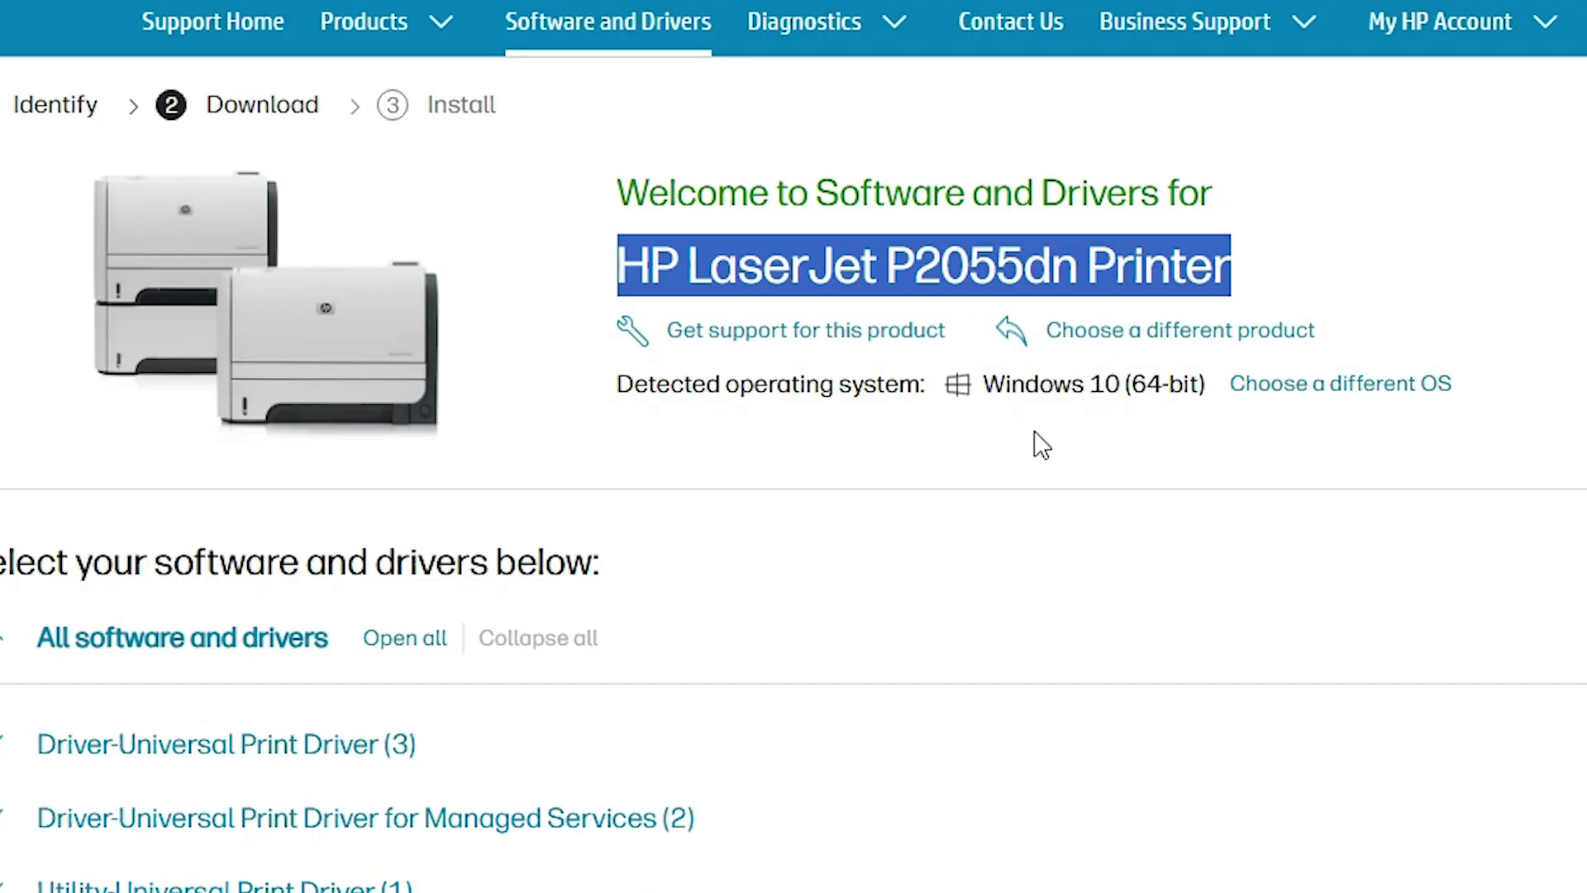
{"action": "left_click", "coordinate": [1308, 389]}
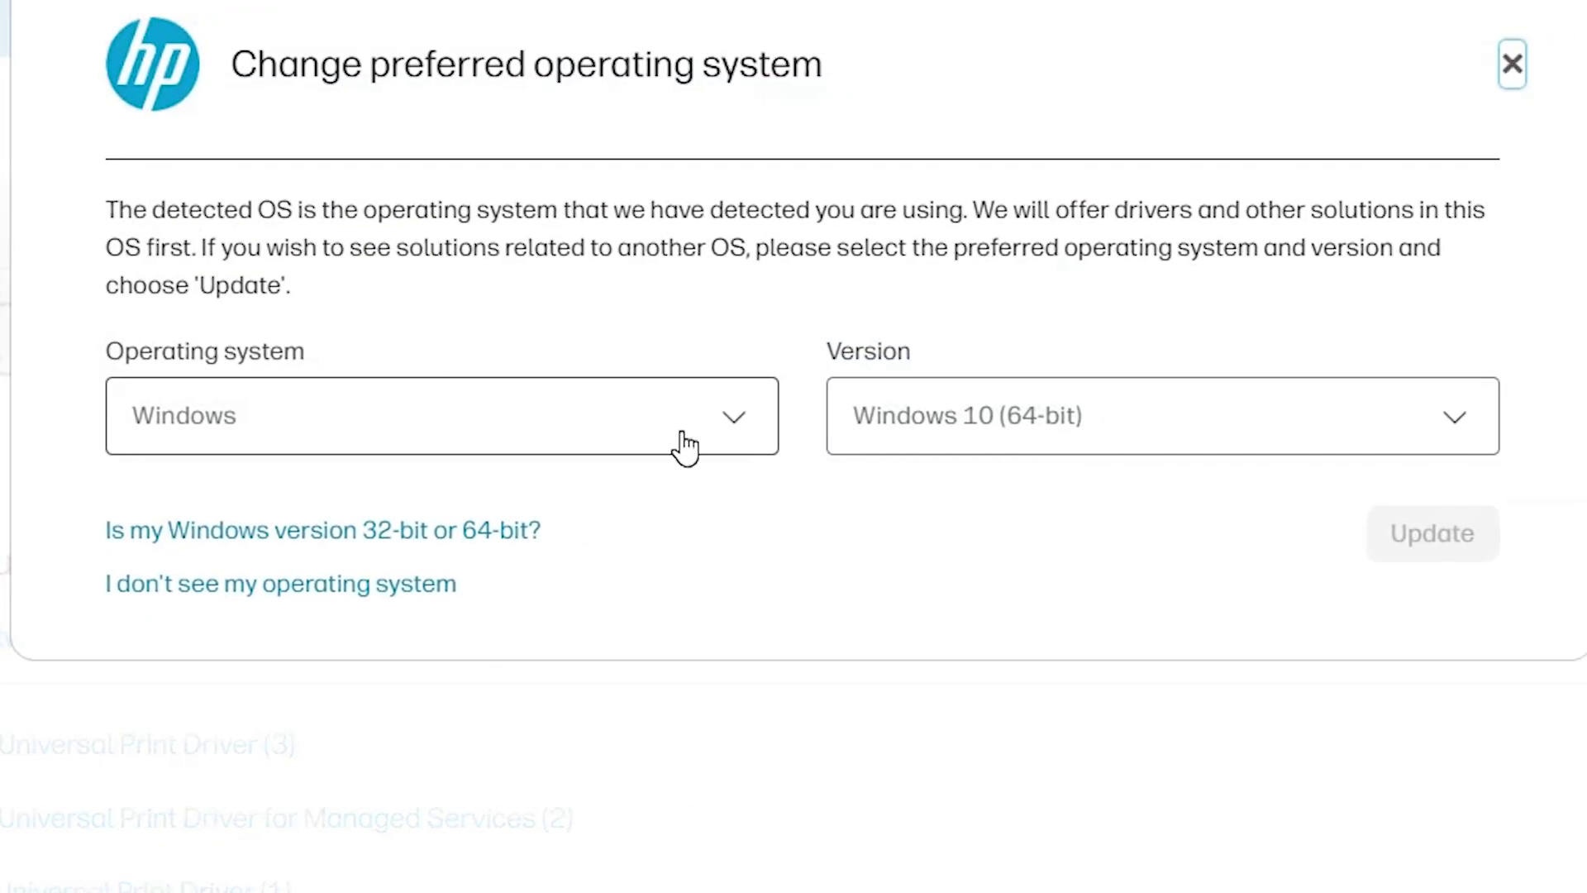
{"action": "left_click", "coordinate": [1000, 440]}
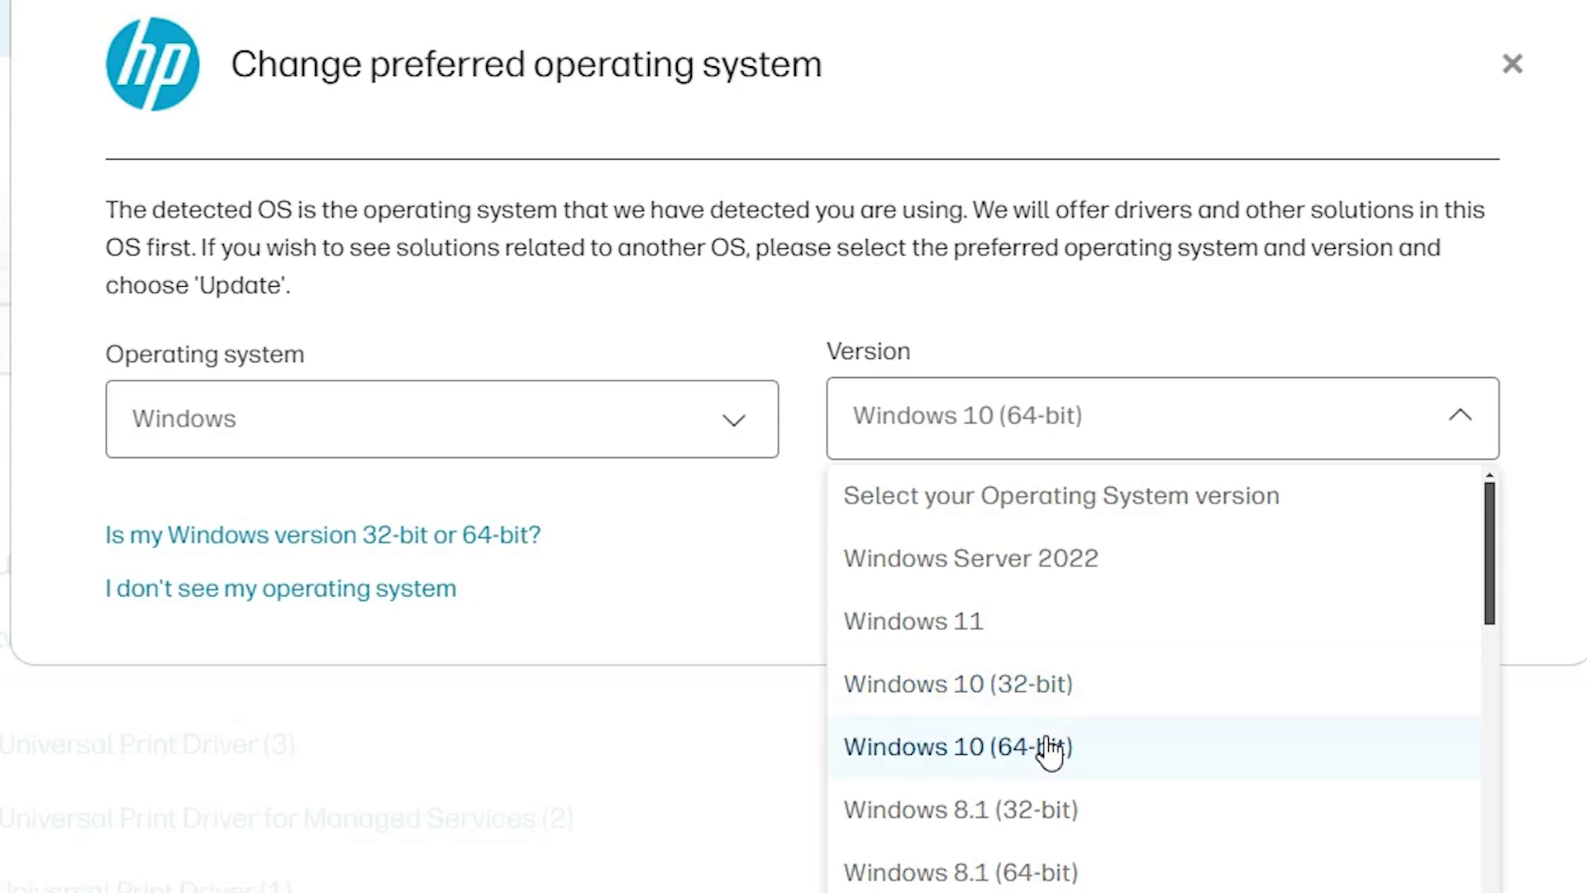
{"action": "left_click", "coordinate": [1568, 499]}
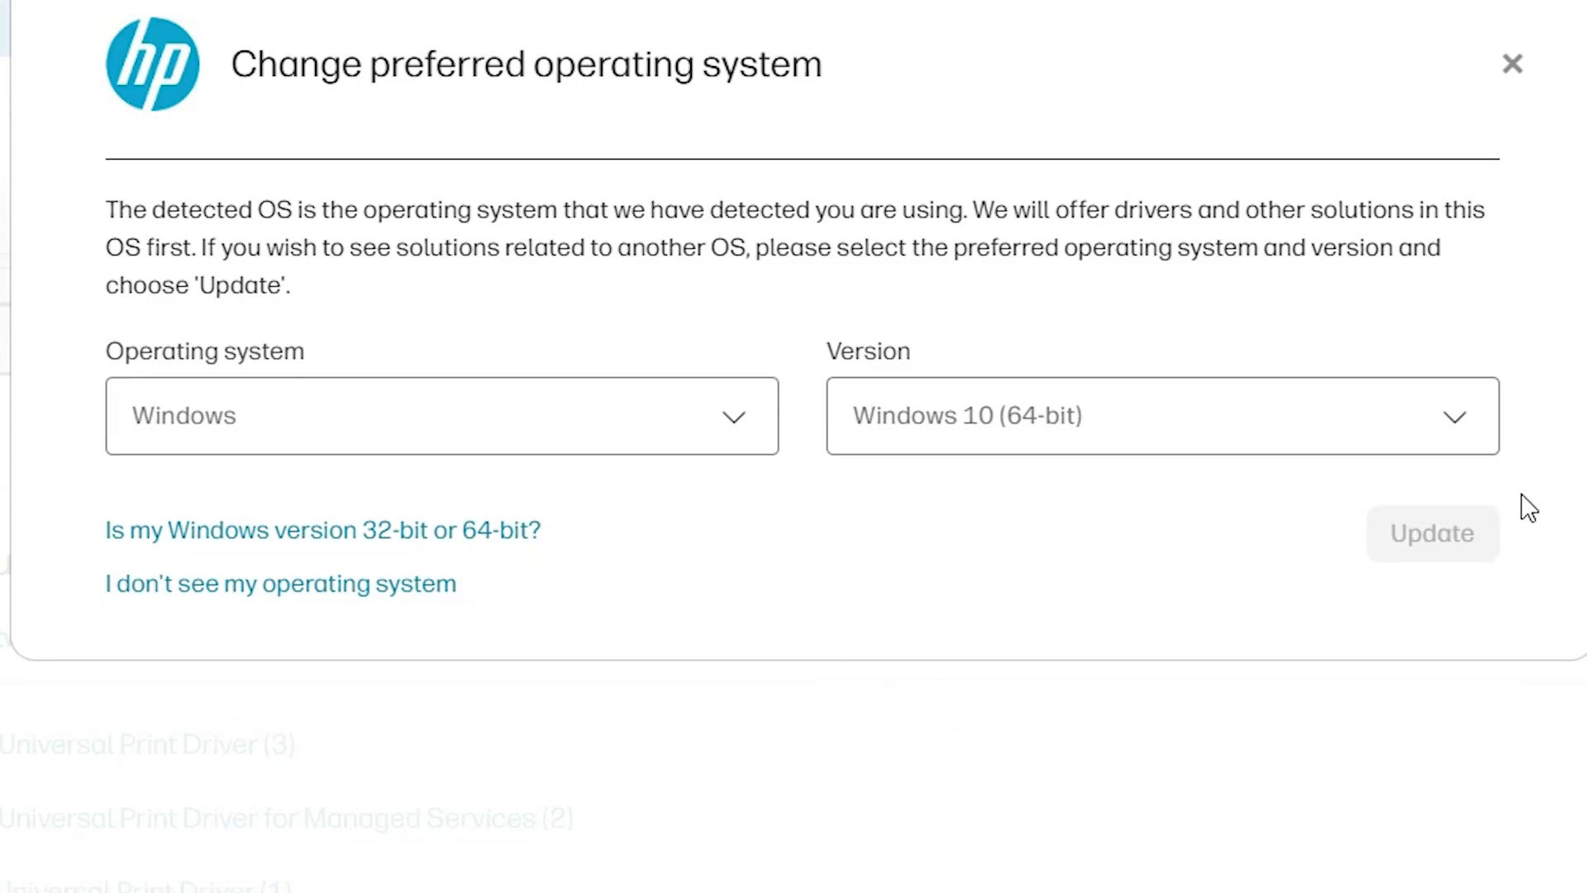
{"action": "left_click", "coordinate": [1511, 64]}
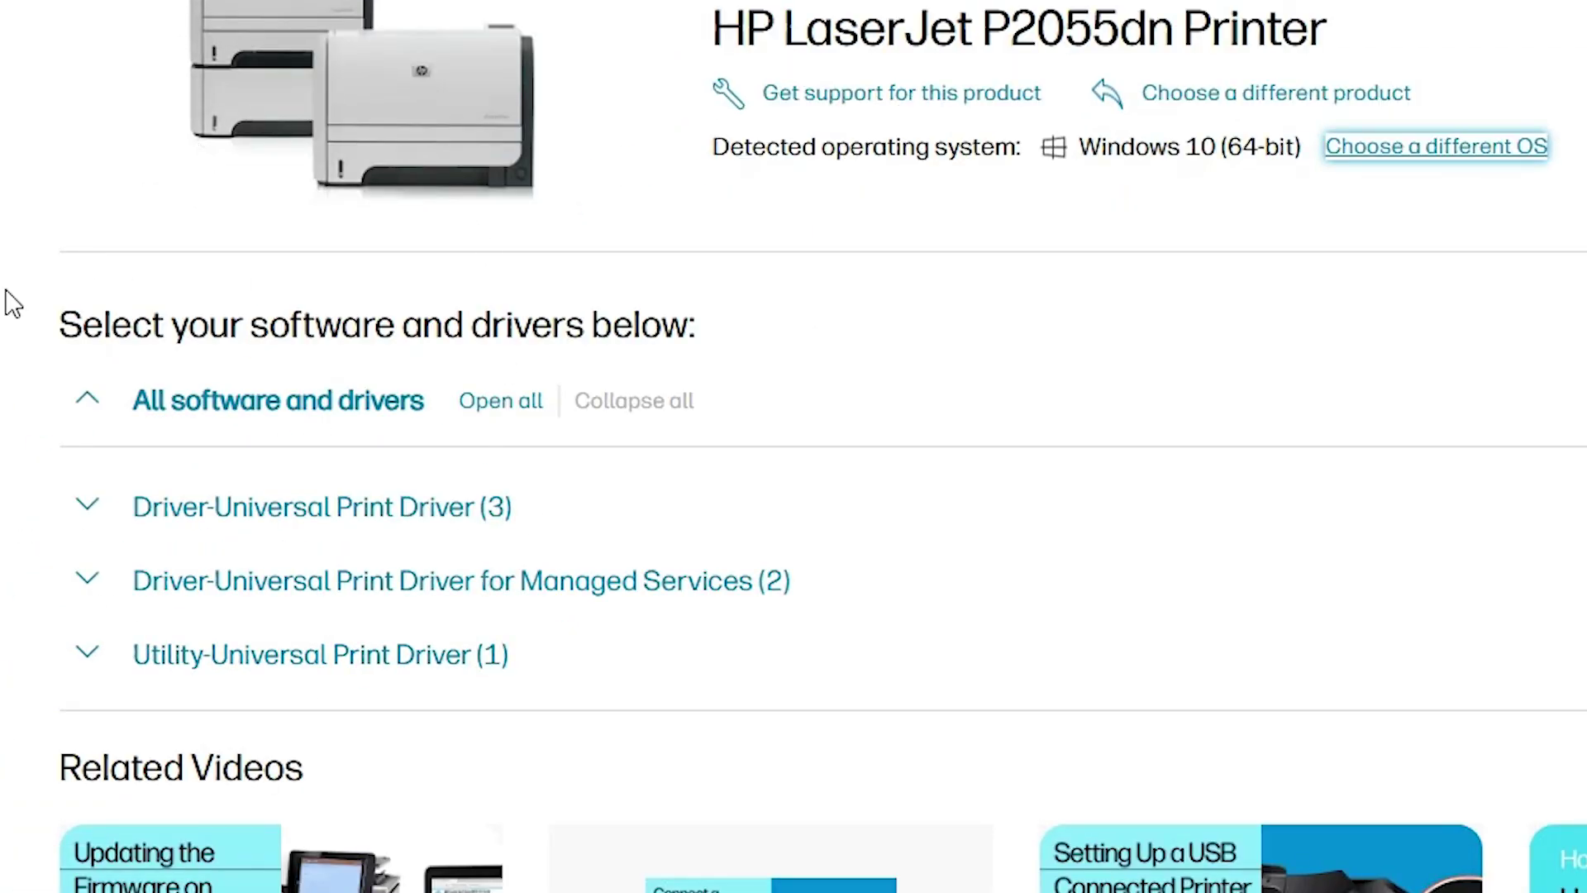
Expand Driver-Universal Print Driver and download HP Universal Print Driver for Windows PostScript (64-bit)
{"action": "scroll", "coordinate": [354, 463], "scroll_direction": "down", "scroll_amount": 2}
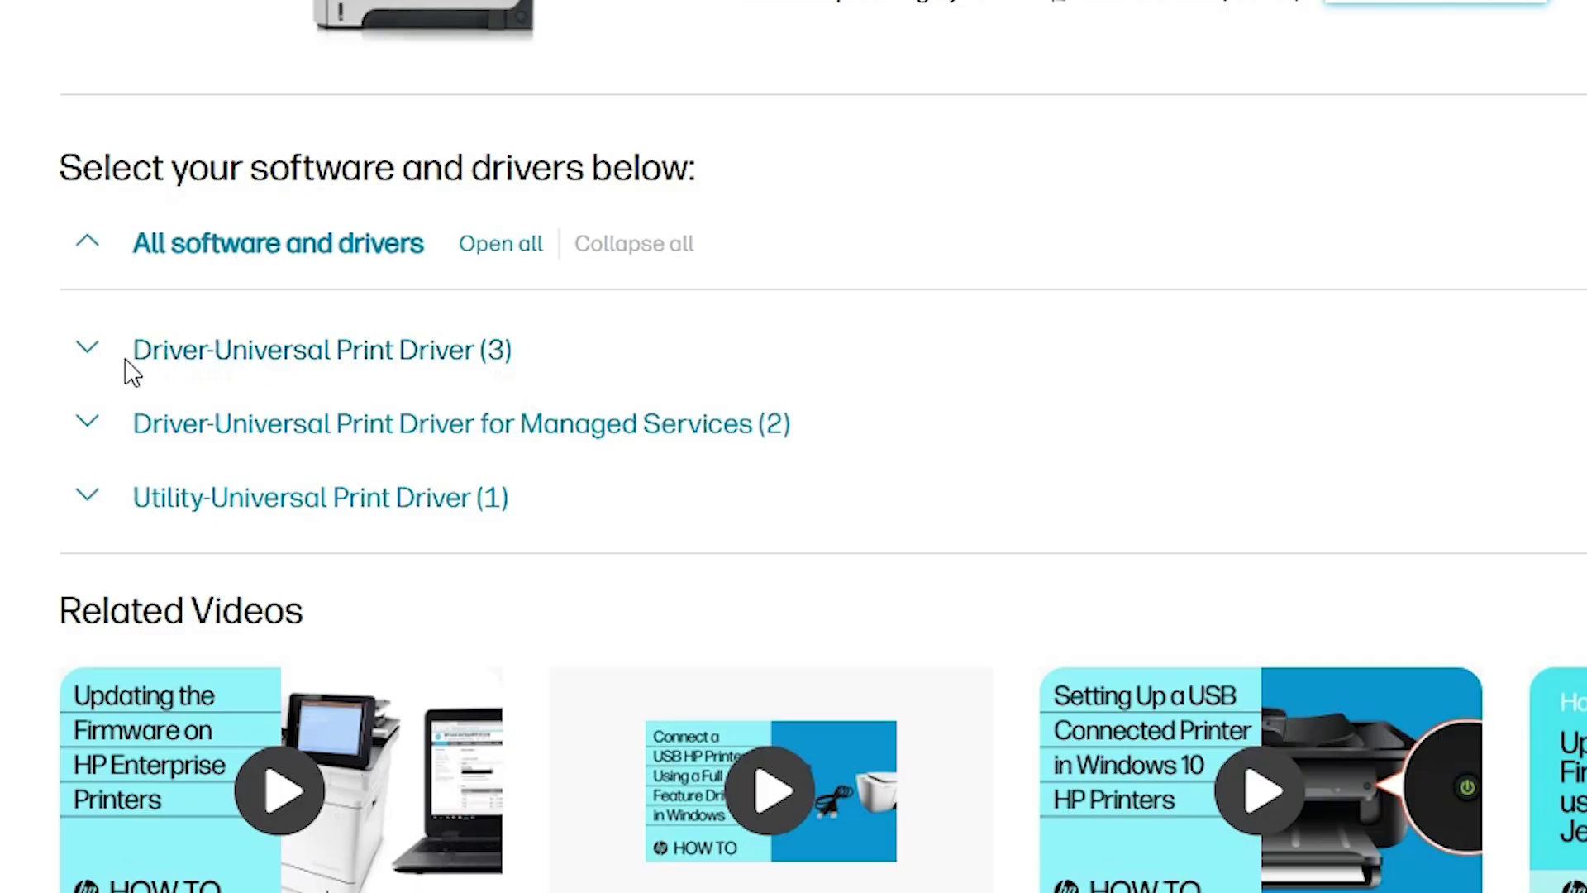
{"action": "left_click", "coordinate": [82, 360]}
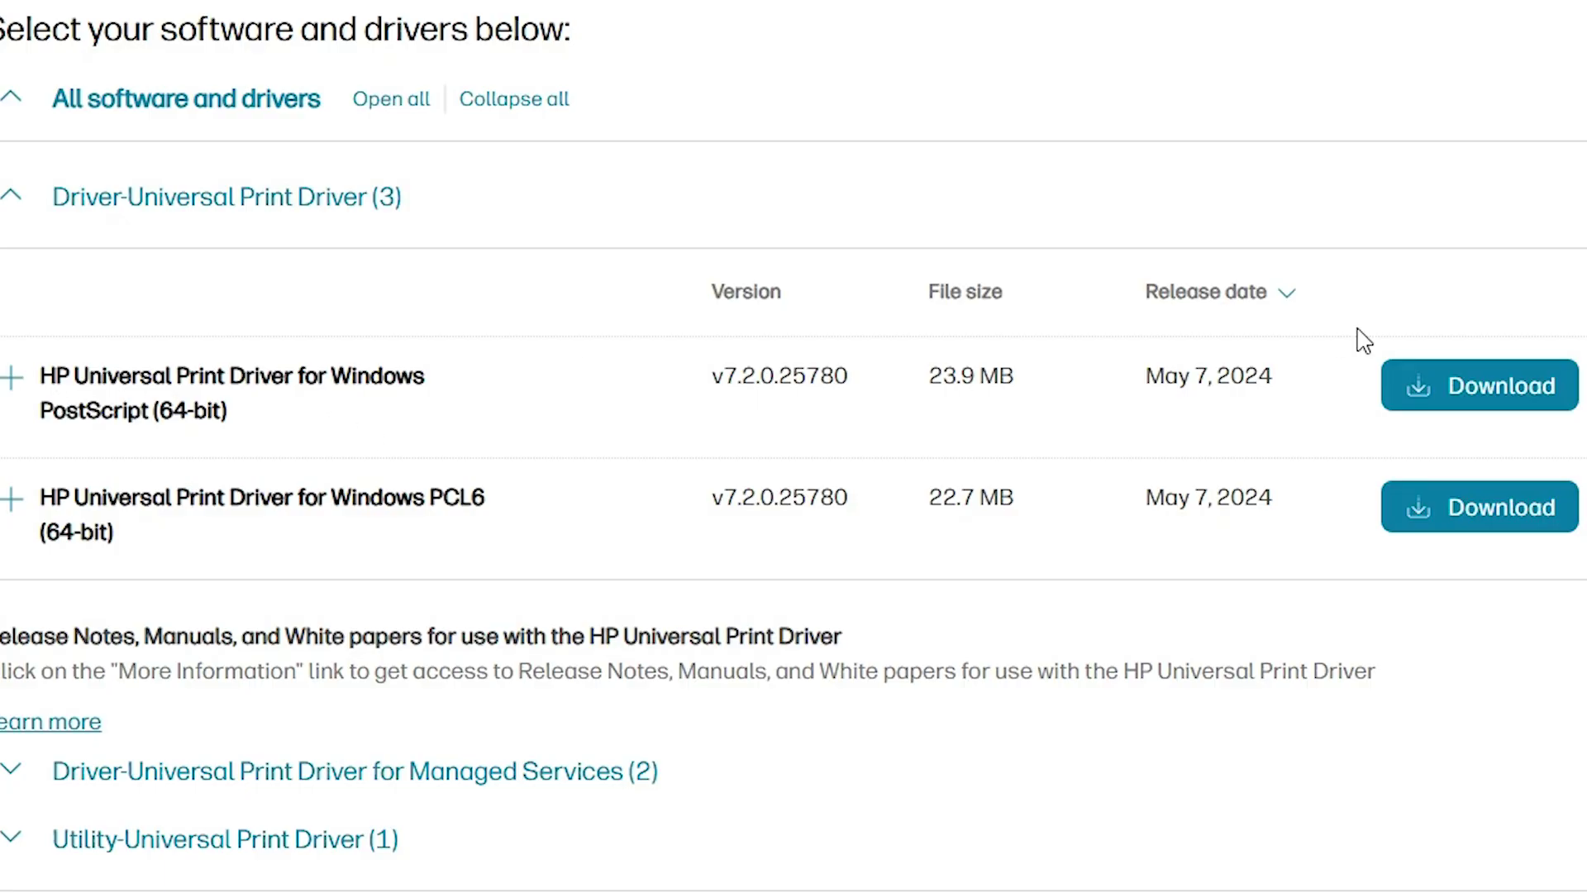
{"action": "left_click", "coordinate": [1450, 385]}
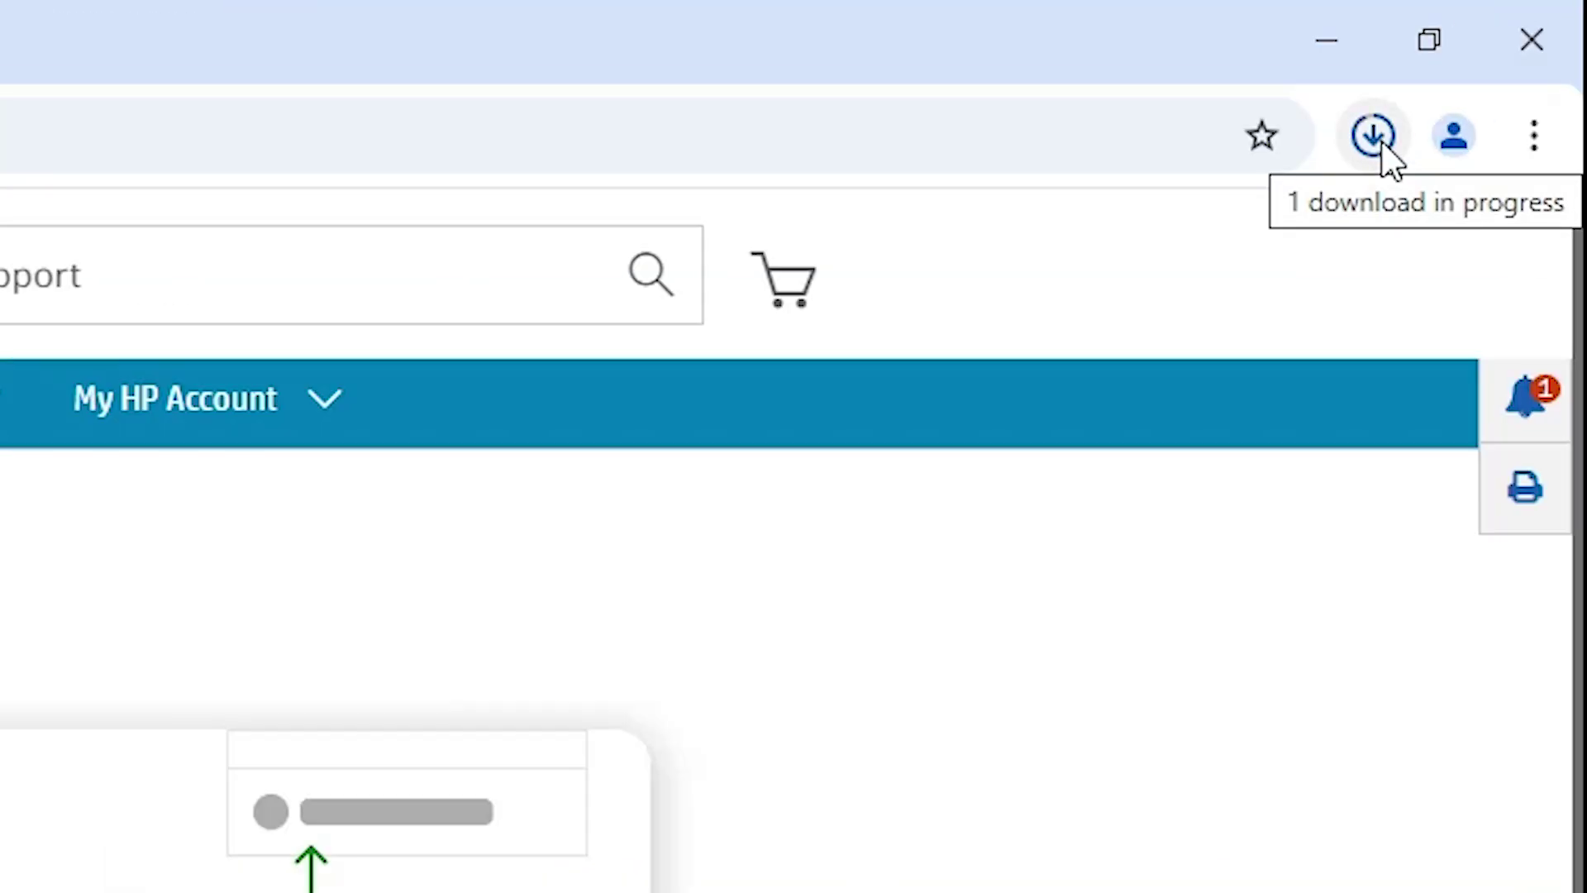
Show the downloaded upd-ps-x64-7.2.0.25780.exe in its folder and minimize the browser
{"action": "left_click", "coordinate": [1374, 137]}
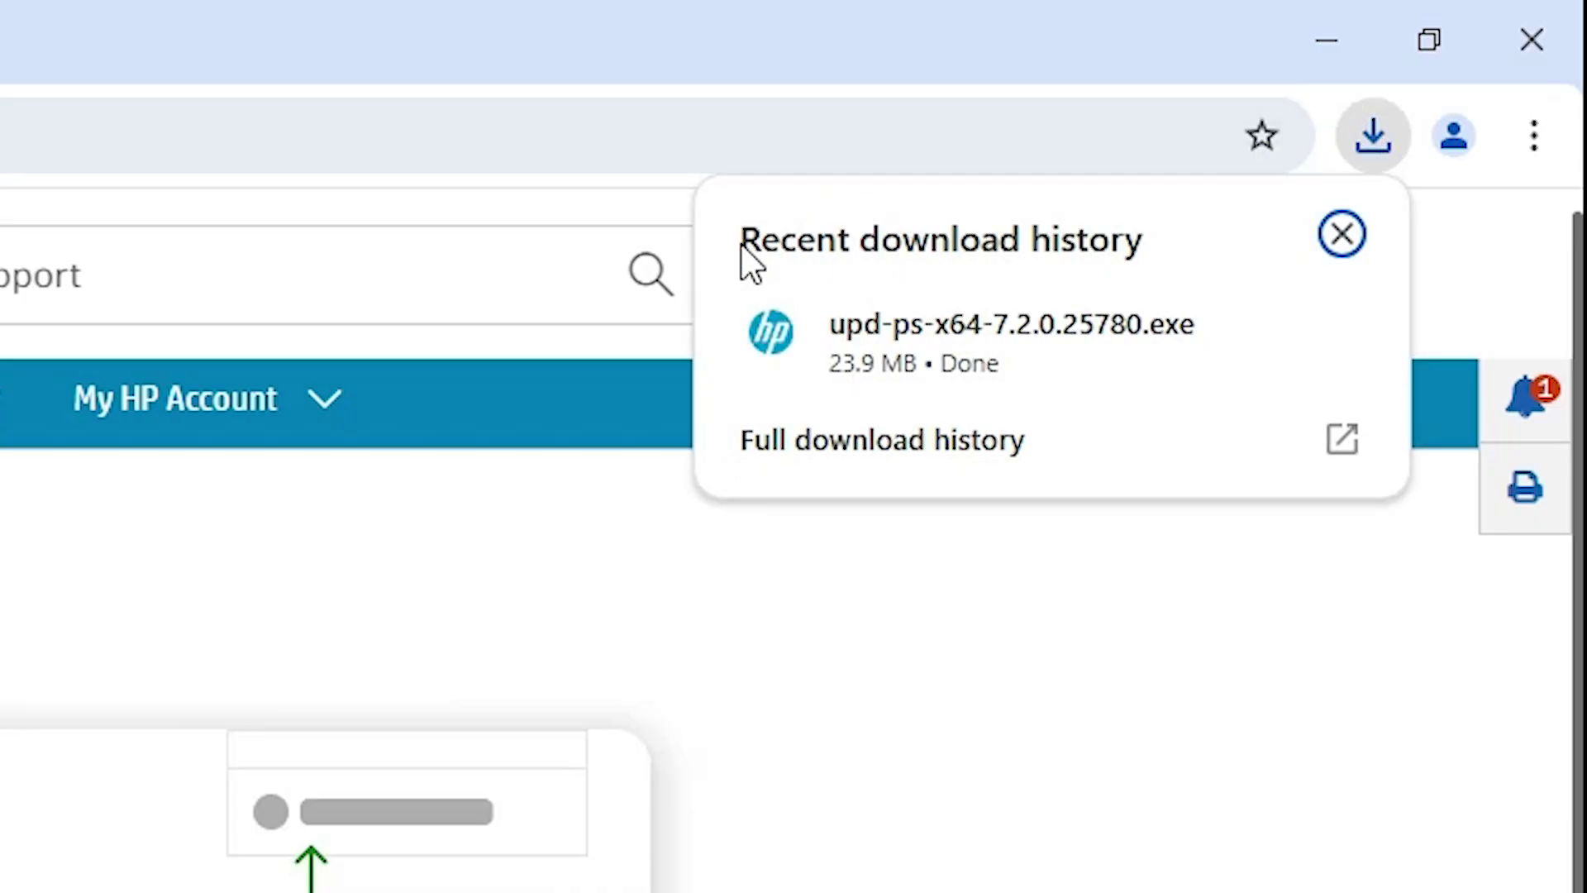
{"action": "mouse_move", "coordinate": [1303, 355]}
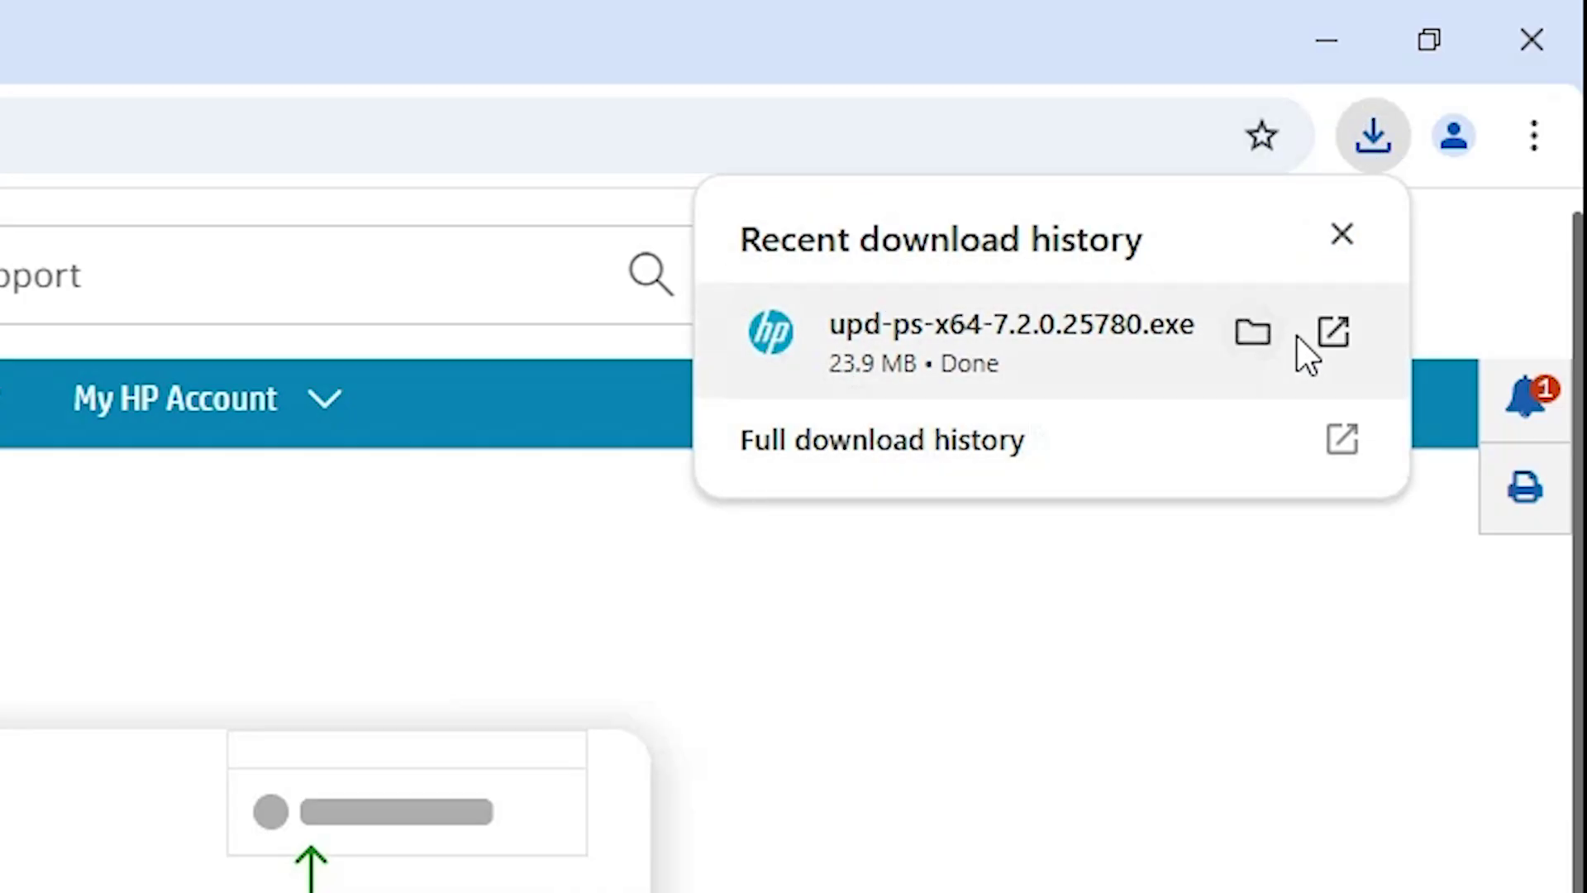
{"action": "left_click", "coordinate": [1252, 333]}
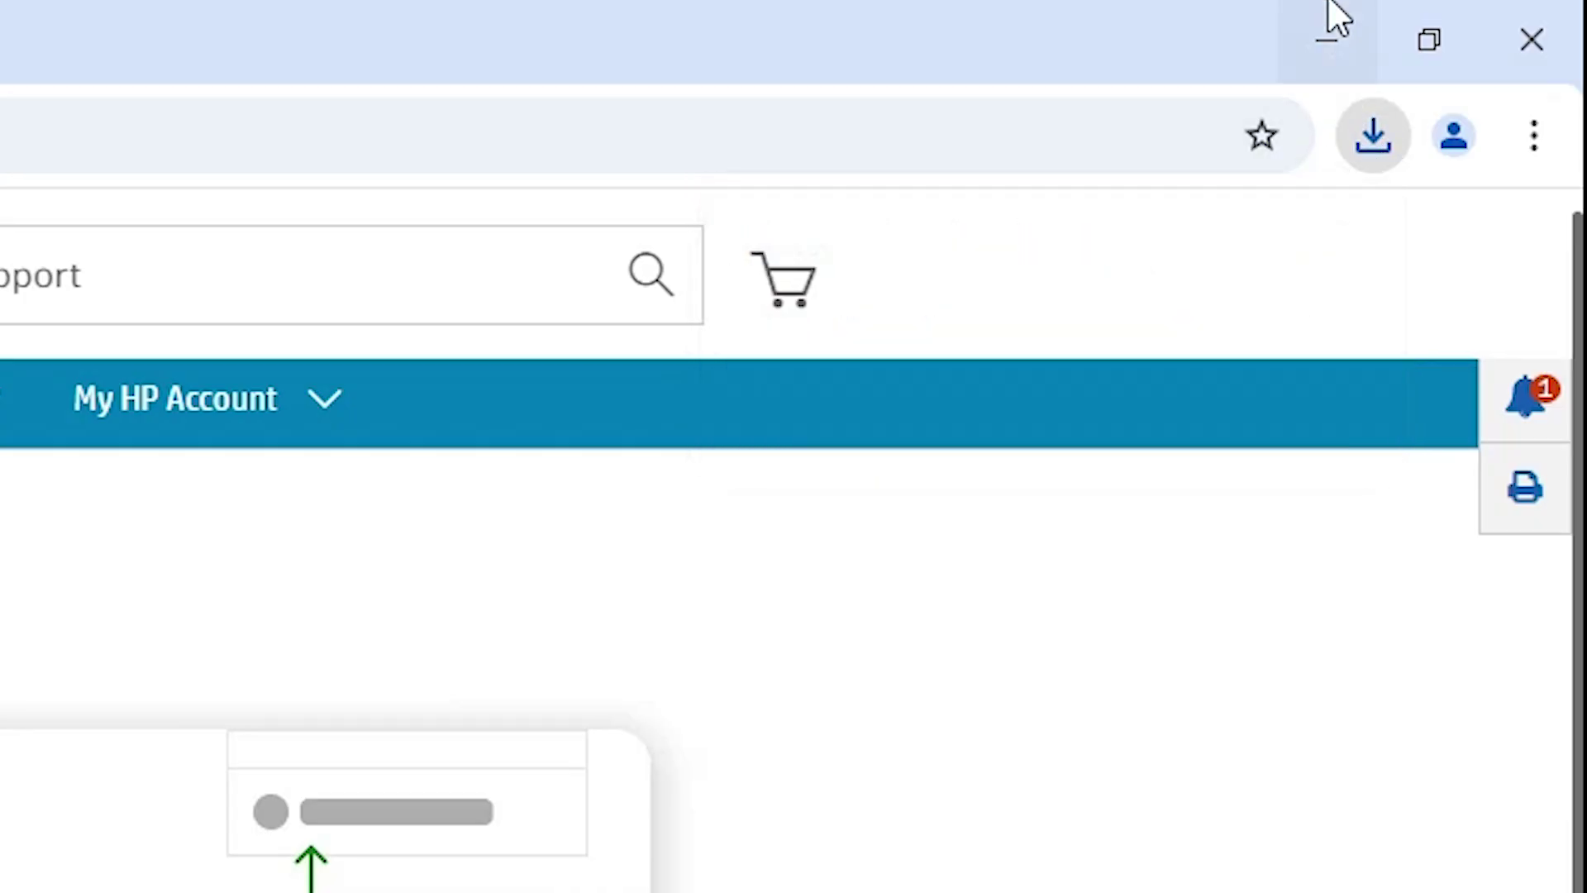
{"action": "left_click", "coordinate": [1494, 16]}
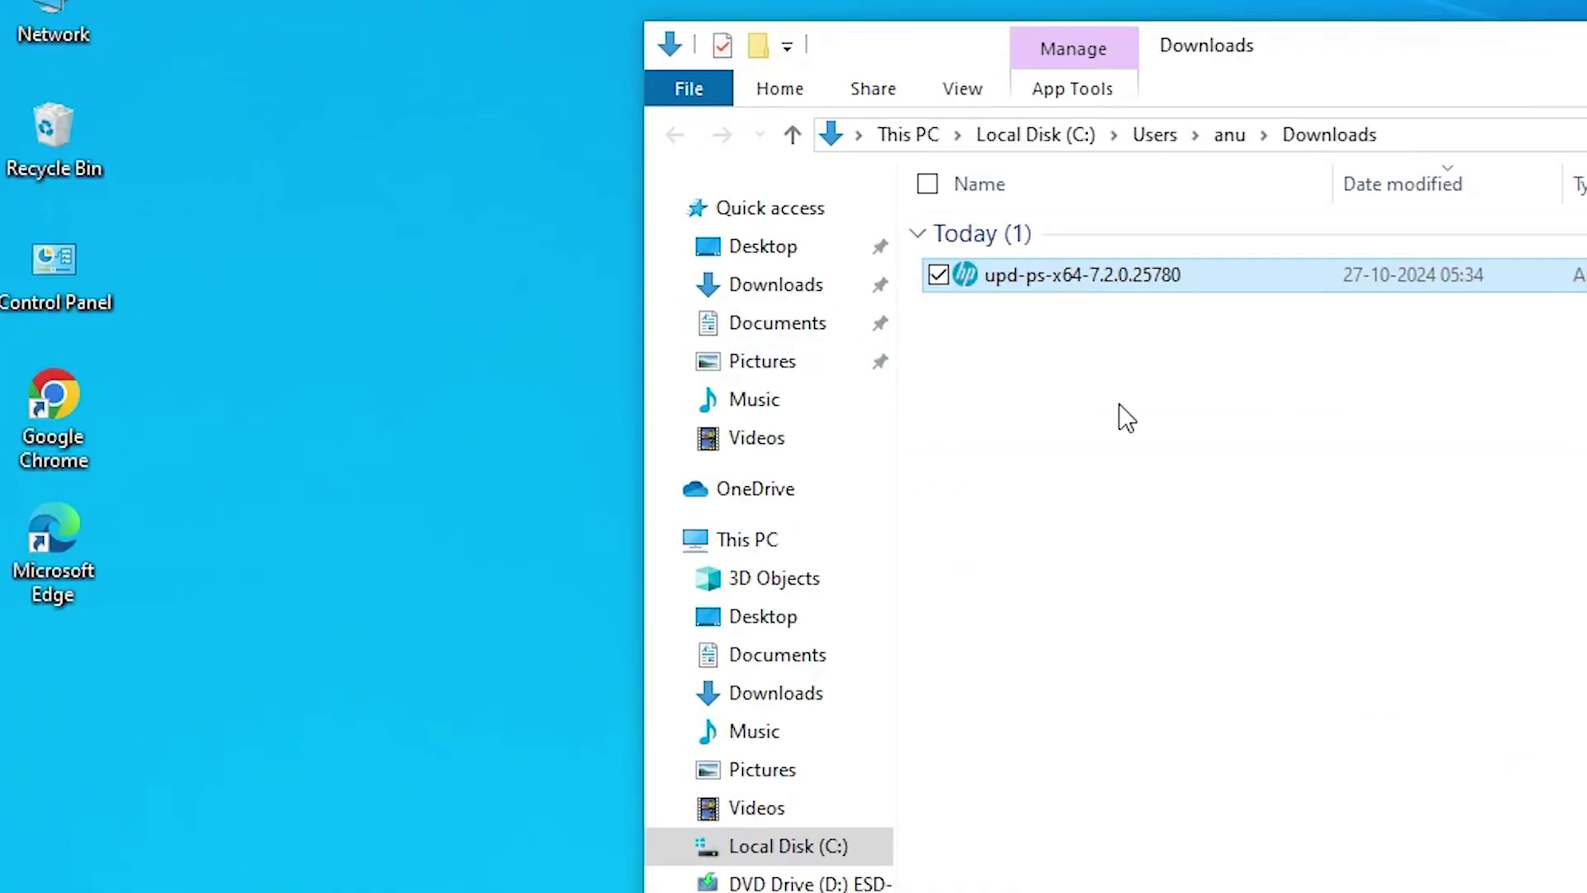
Move the upd-ps-x64-7.2.0.25780 installer from Downloads to the desktop below Microsoft Edge, closing the Downloads folder
{"action": "left_click_drag", "start_coordinate": [1075, 275], "coordinate": [141, 811]}
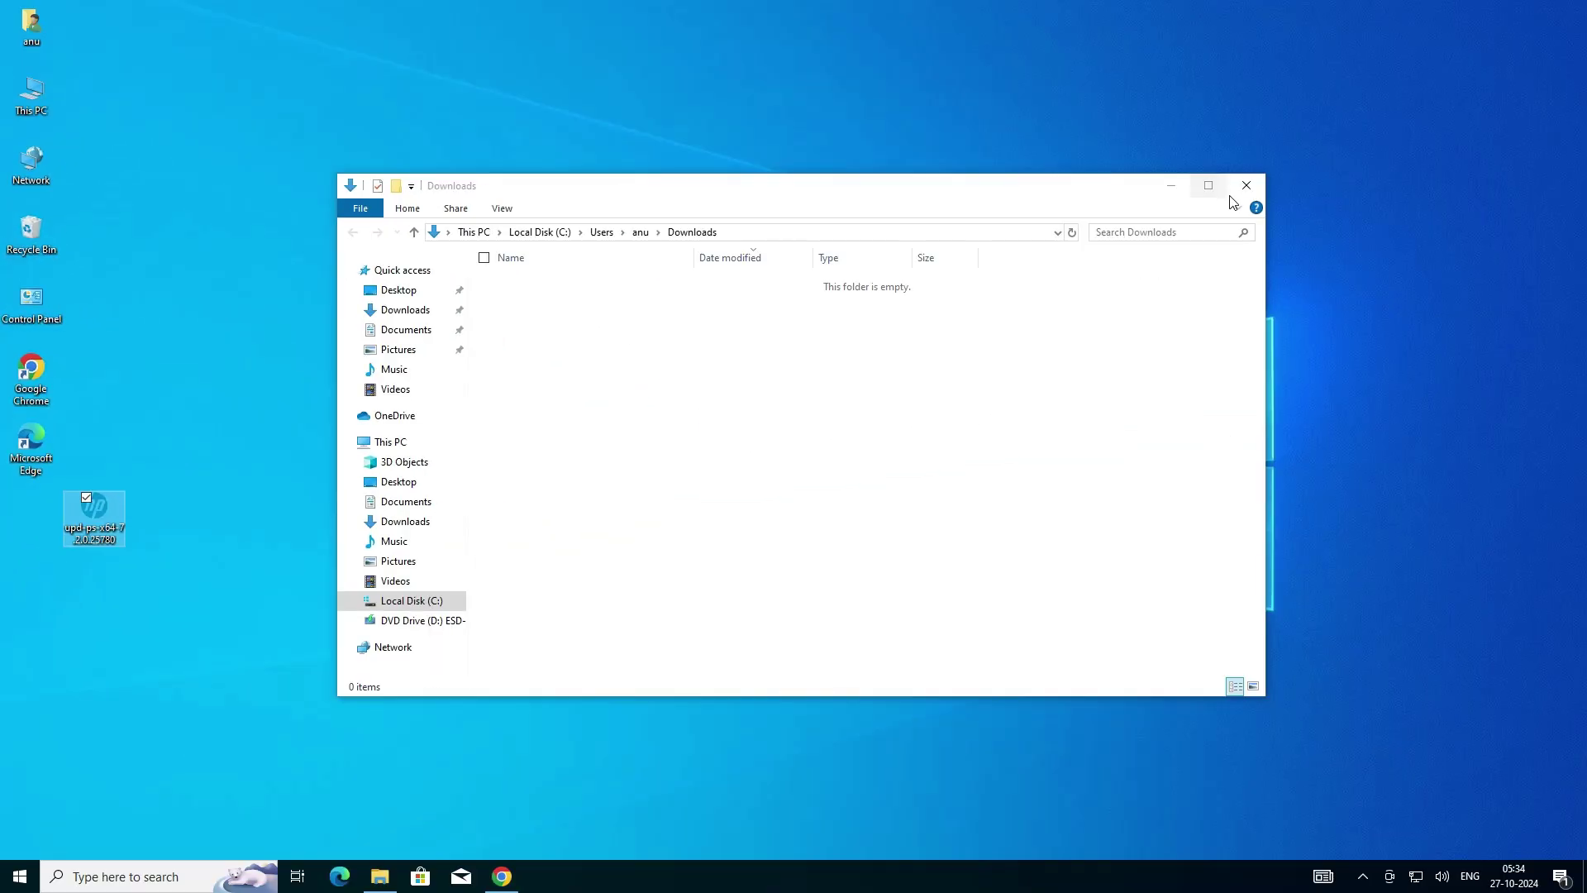
{"action": "left_click", "coordinate": [1246, 185]}
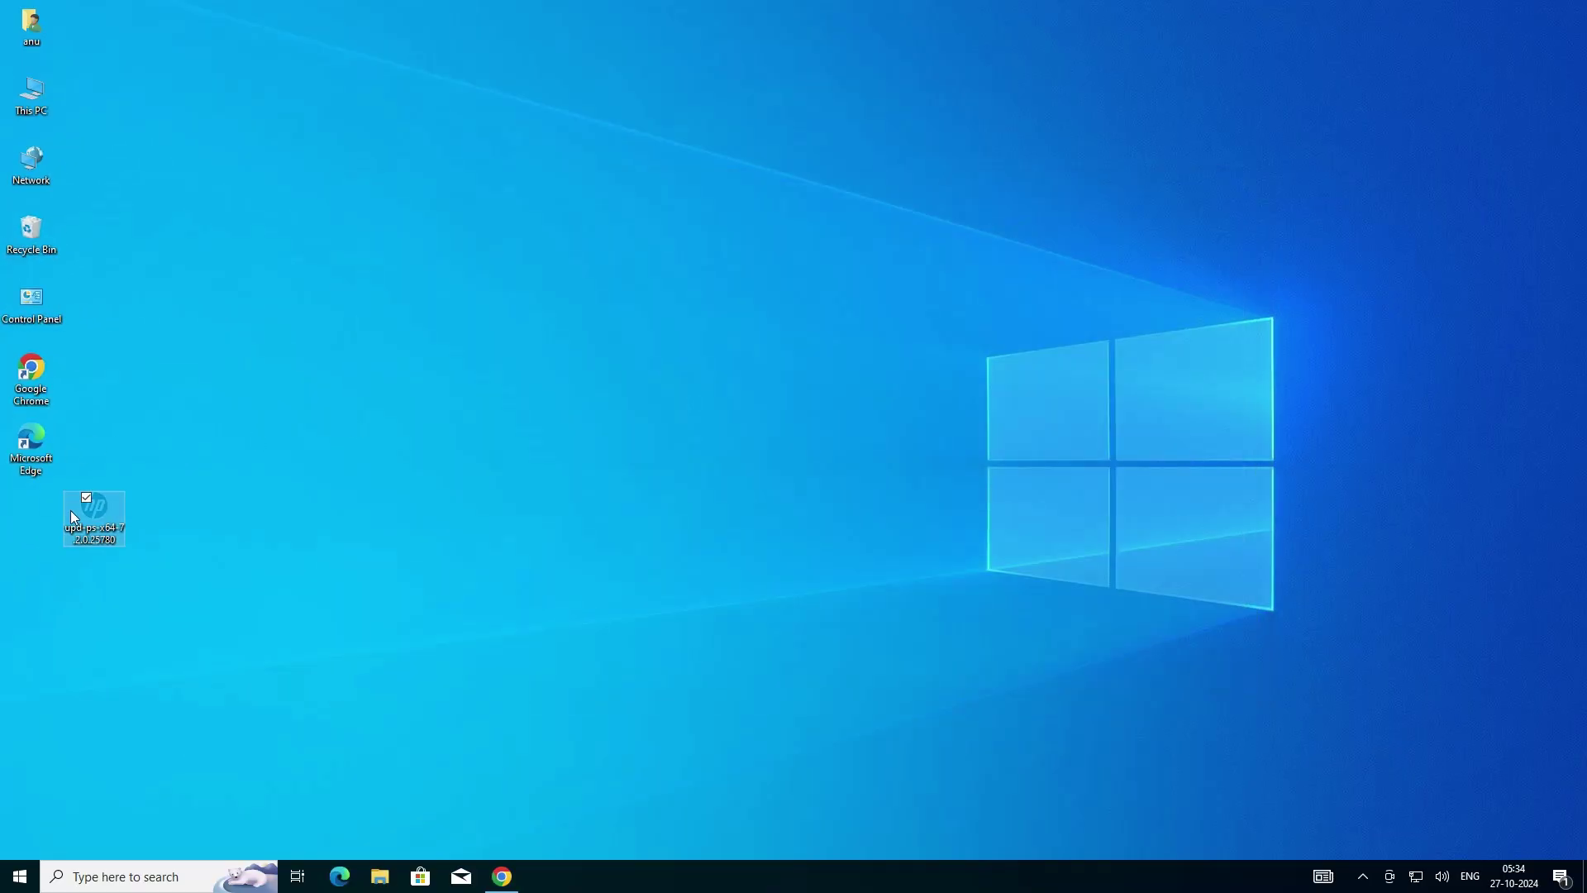
{"action": "left_click_drag", "start_coordinate": [71, 511], "coordinate": [12, 512]}
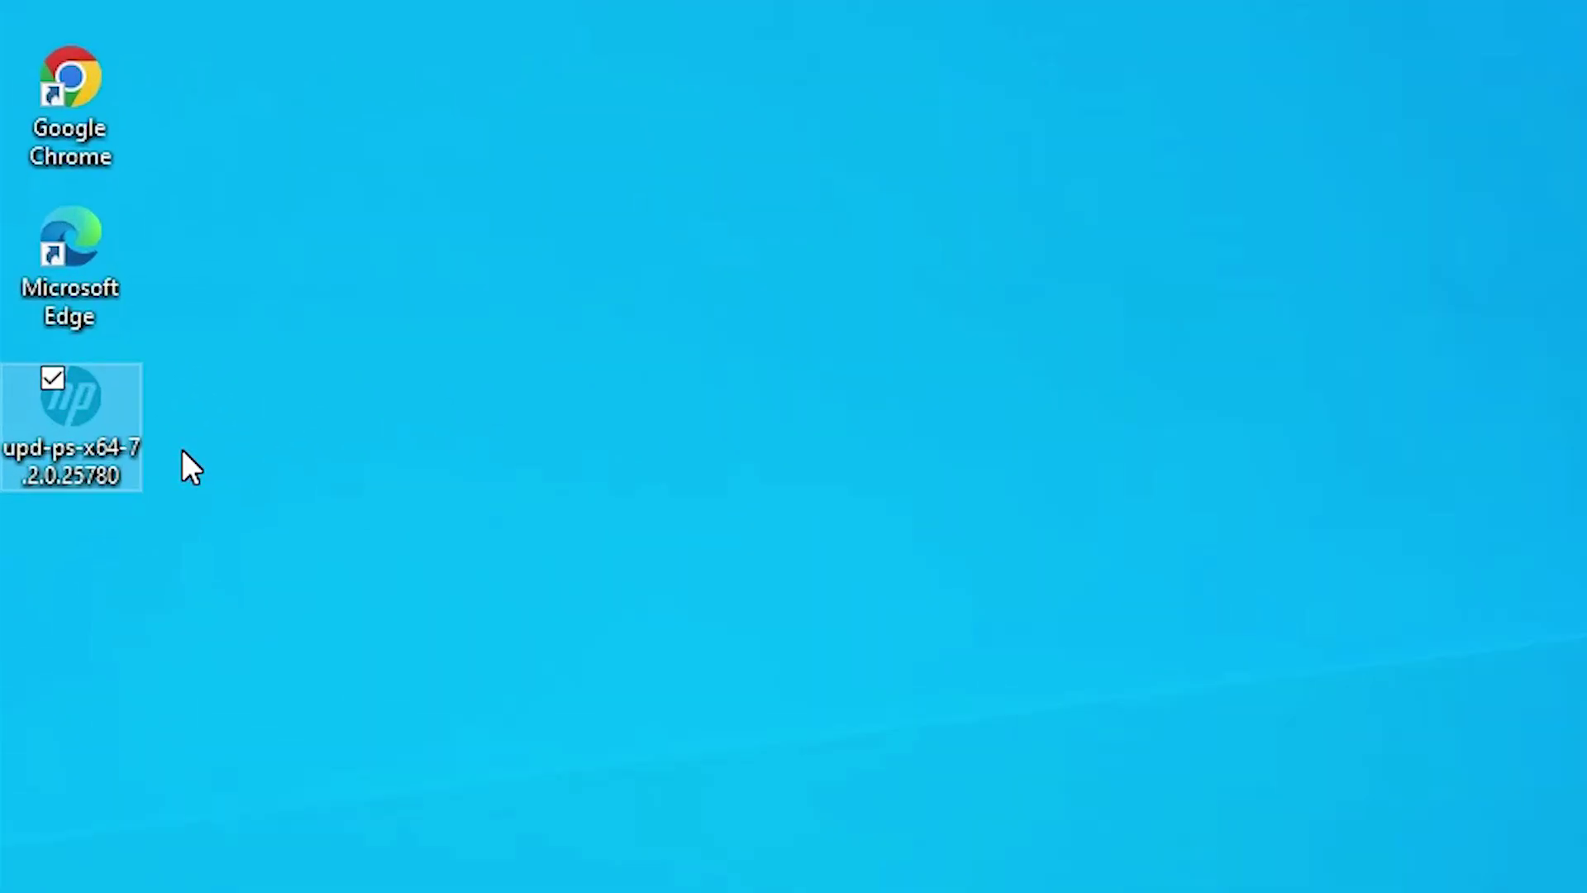
Extract the installer with WinRAR into a desktop folder named upd-ps-x64-7.2.0.25780 and check the extracted driver files
{"action": "right_click", "coordinate": [92, 437]}
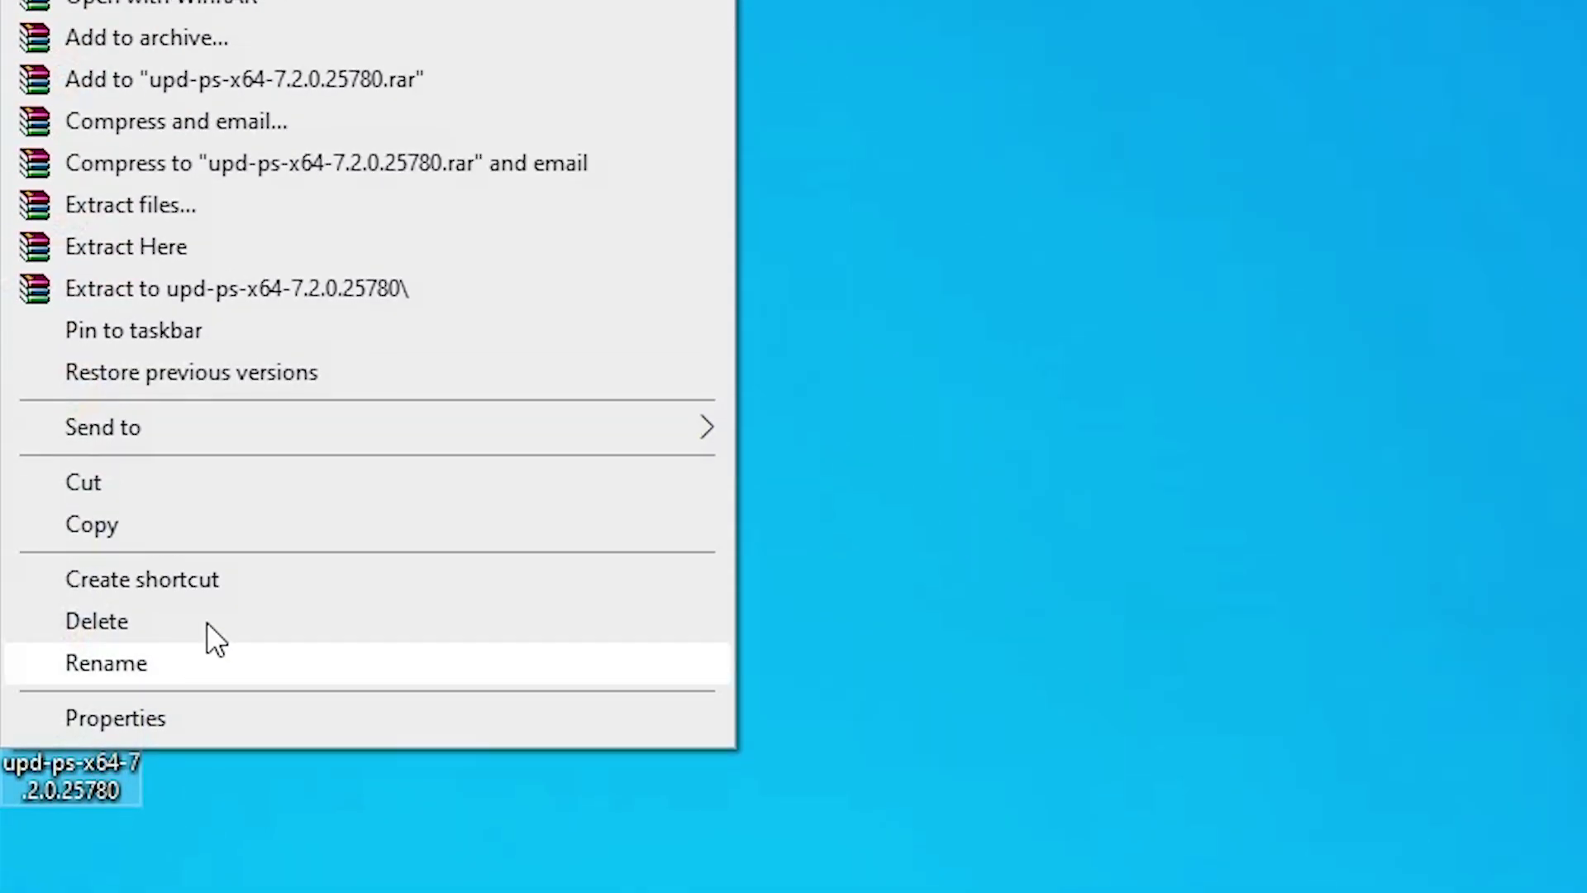
{"action": "left_click", "coordinate": [131, 205]}
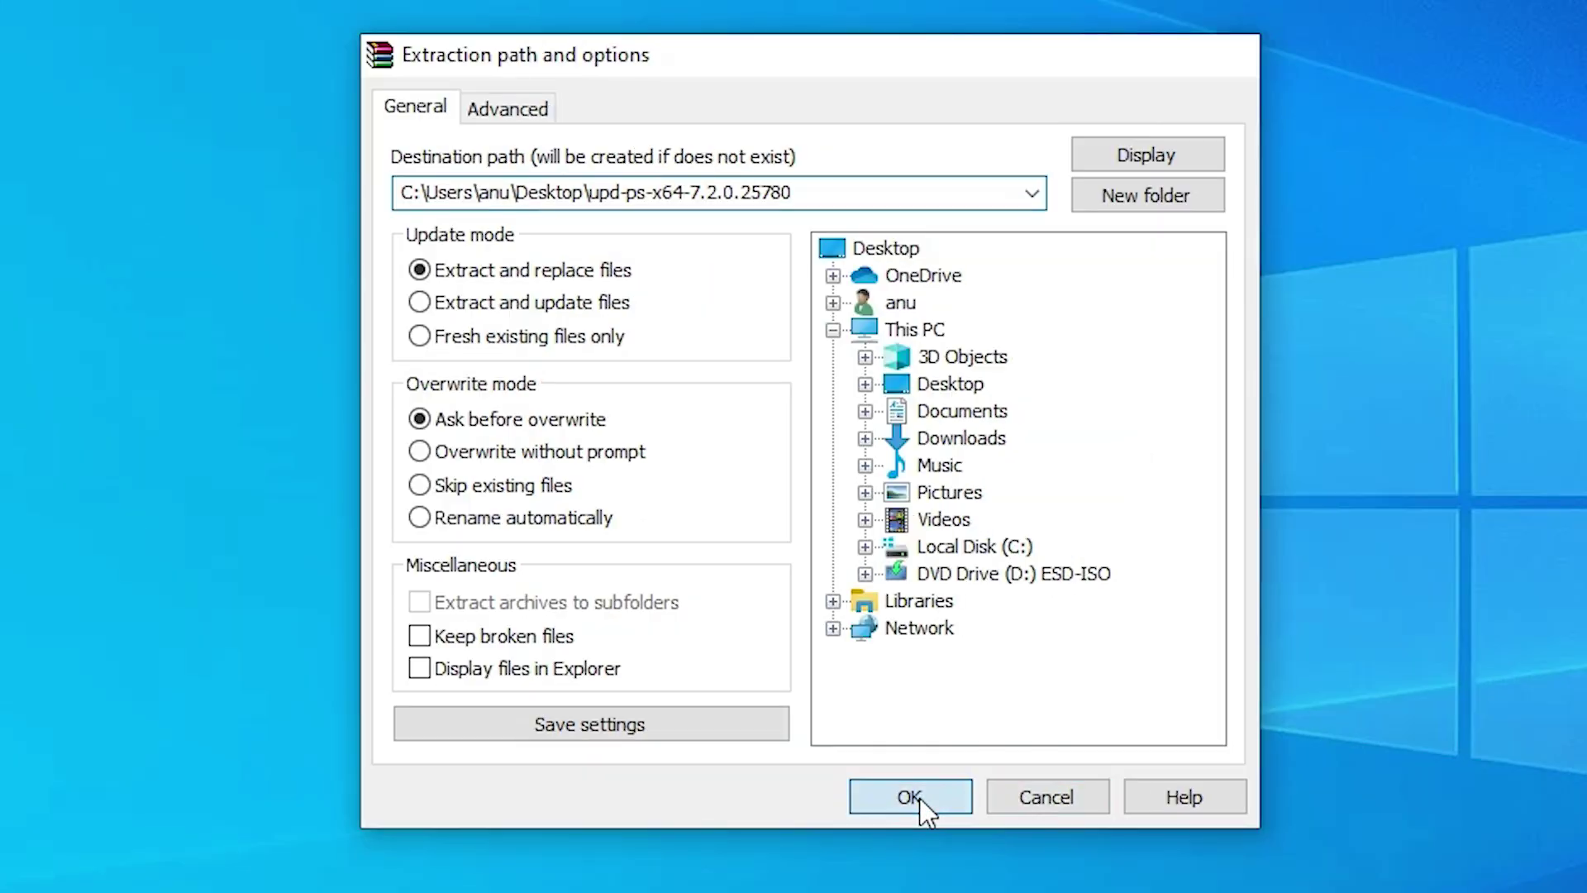
{"action": "left_click", "coordinate": [910, 797]}
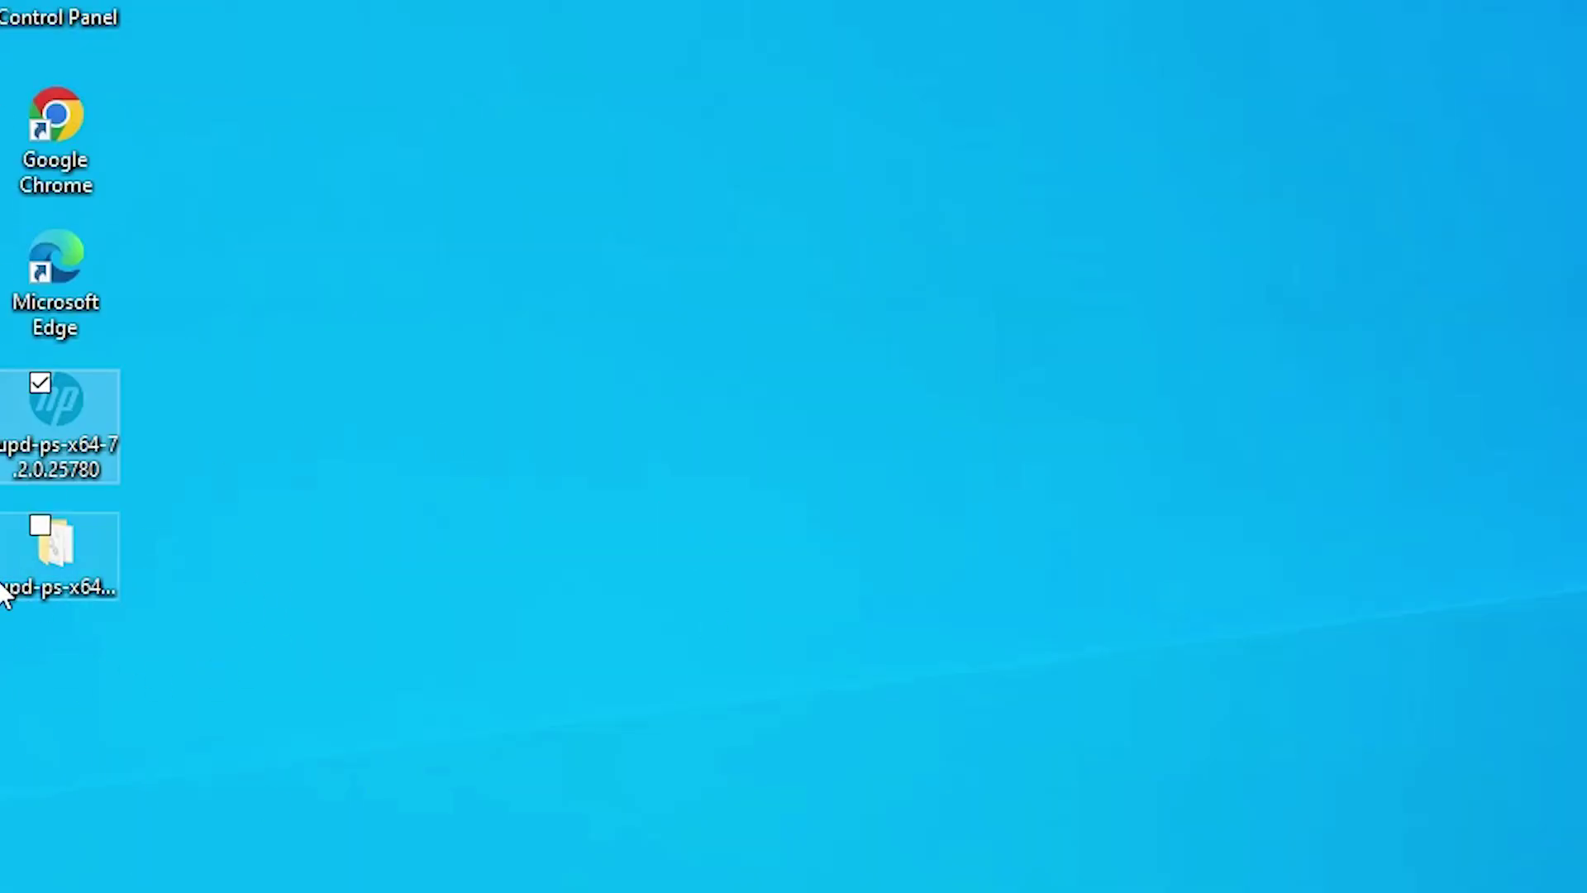
{"action": "double_click", "coordinate": [32, 577]}
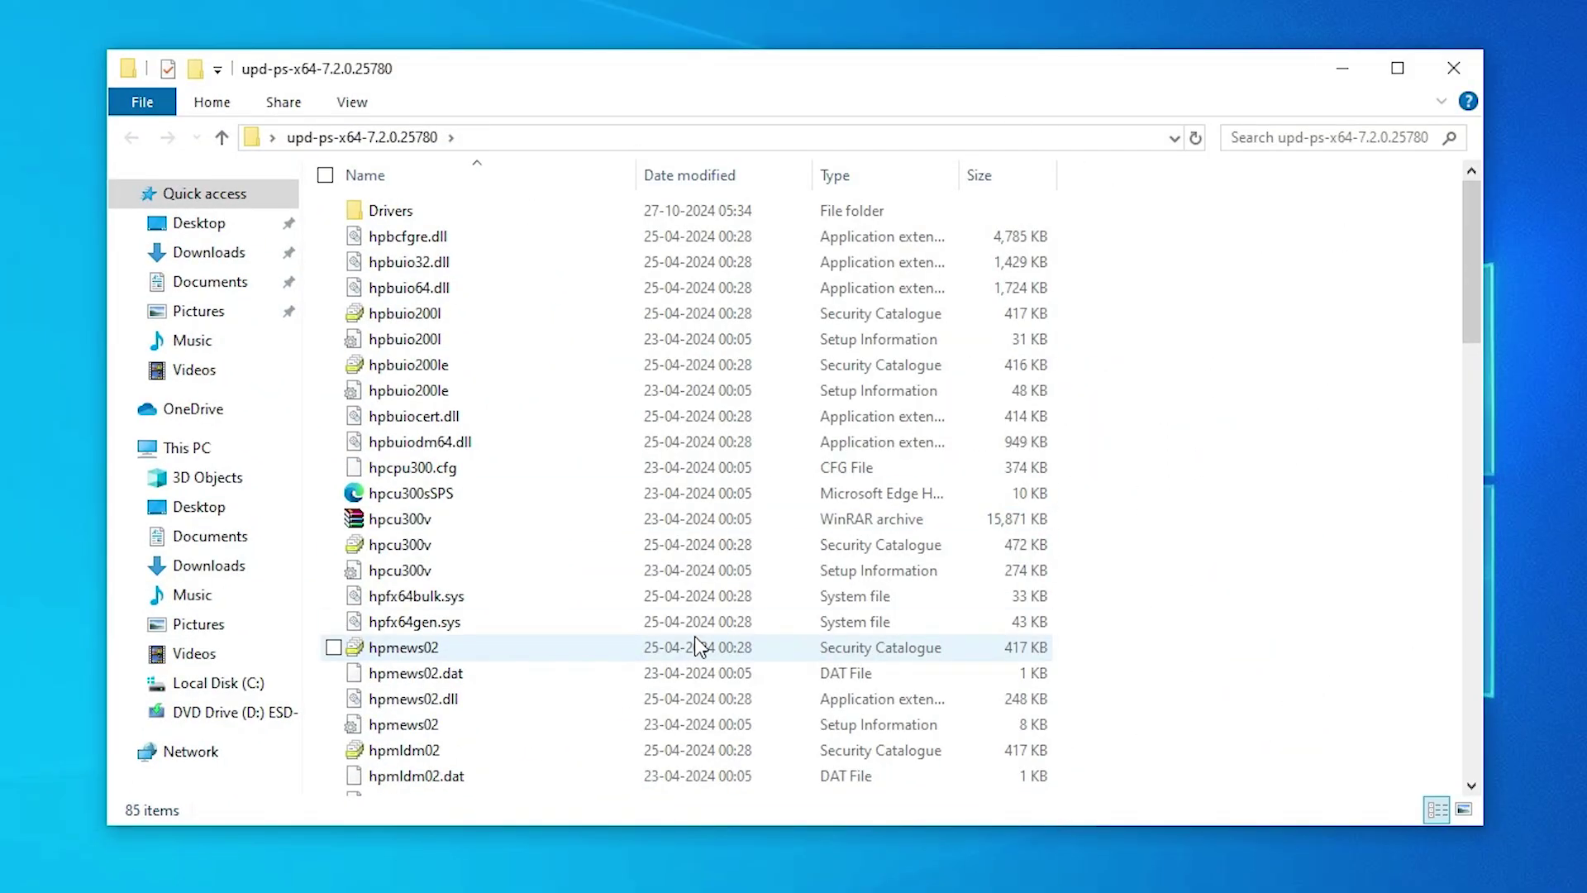
{"action": "left_click", "coordinate": [1466, 70]}
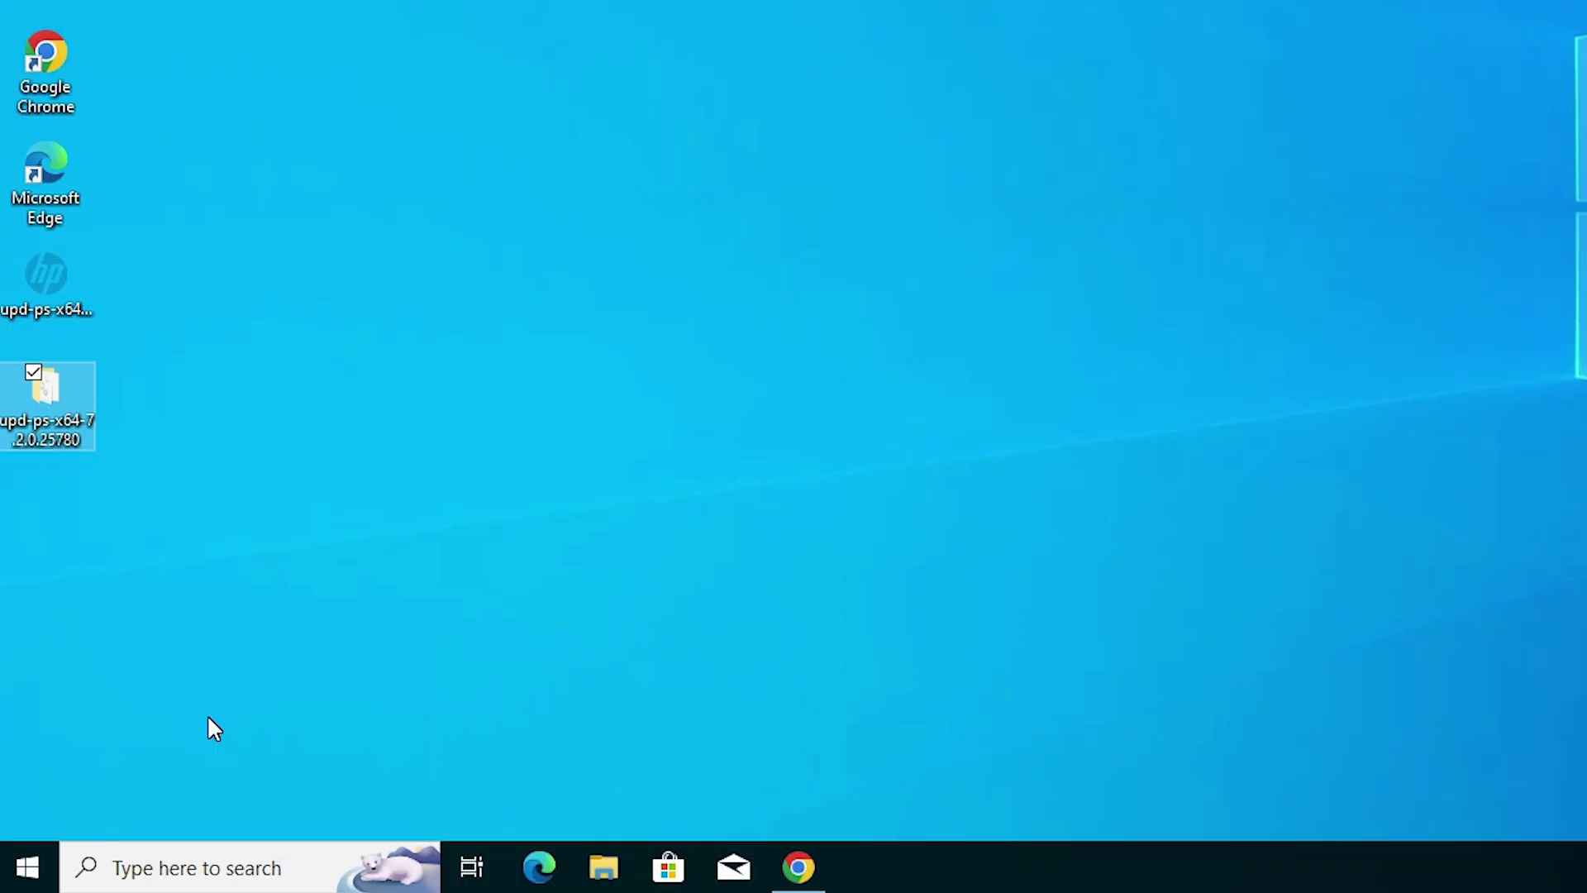
Open the Printers & scanners settings, start adding a printer that isn't listed, and minimize the Settings window
{"action": "left_click", "coordinate": [27, 877]}
{"action": "type", "text": "prin"}
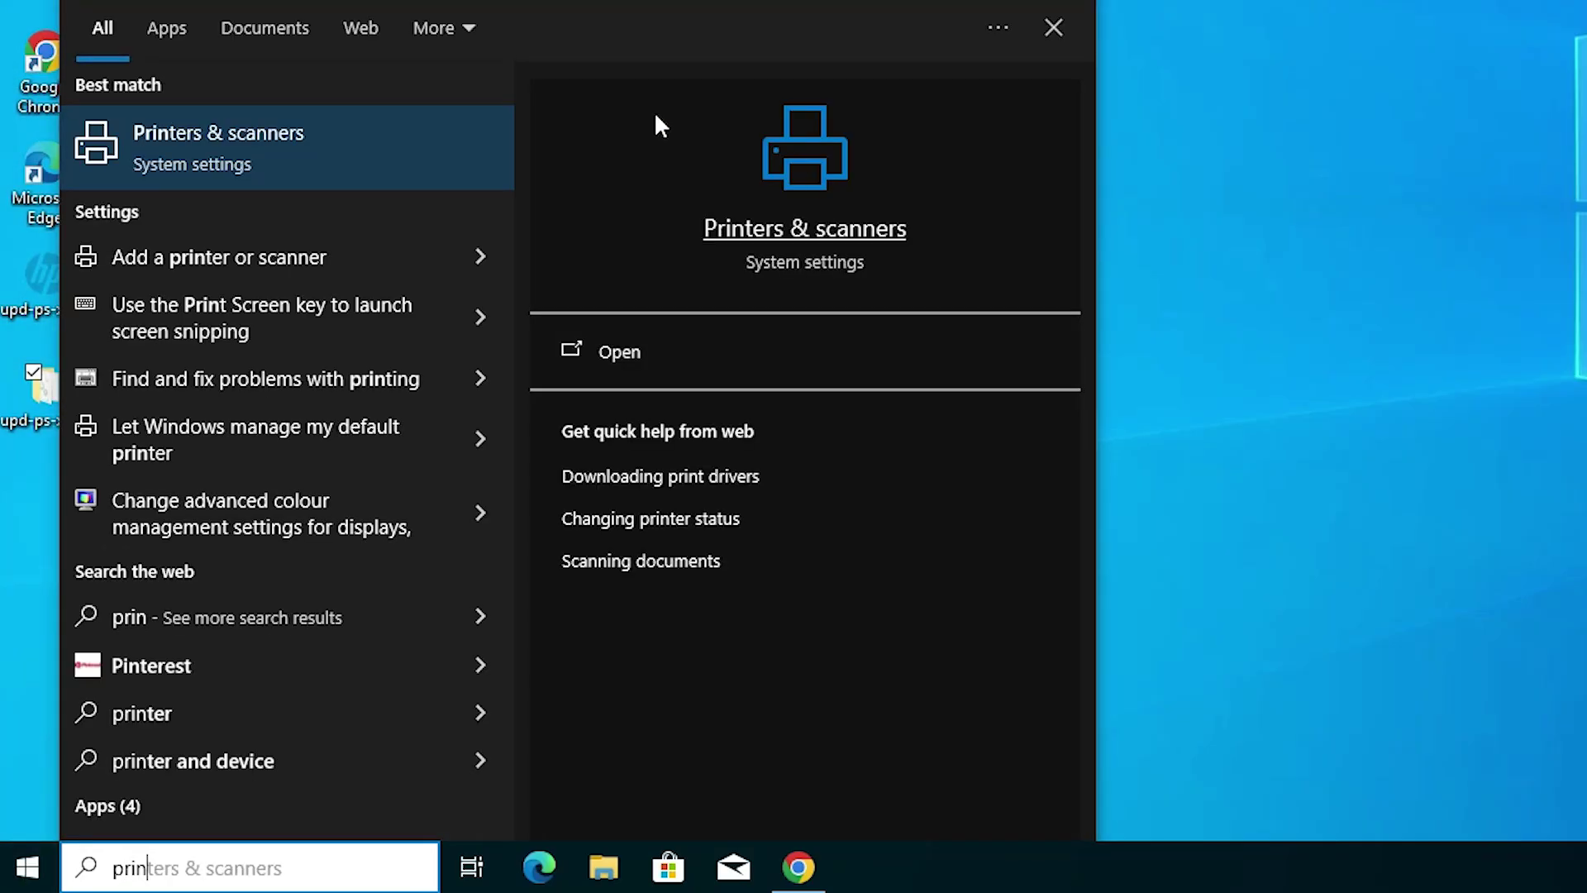
{"action": "left_click", "coordinate": [297, 164]}
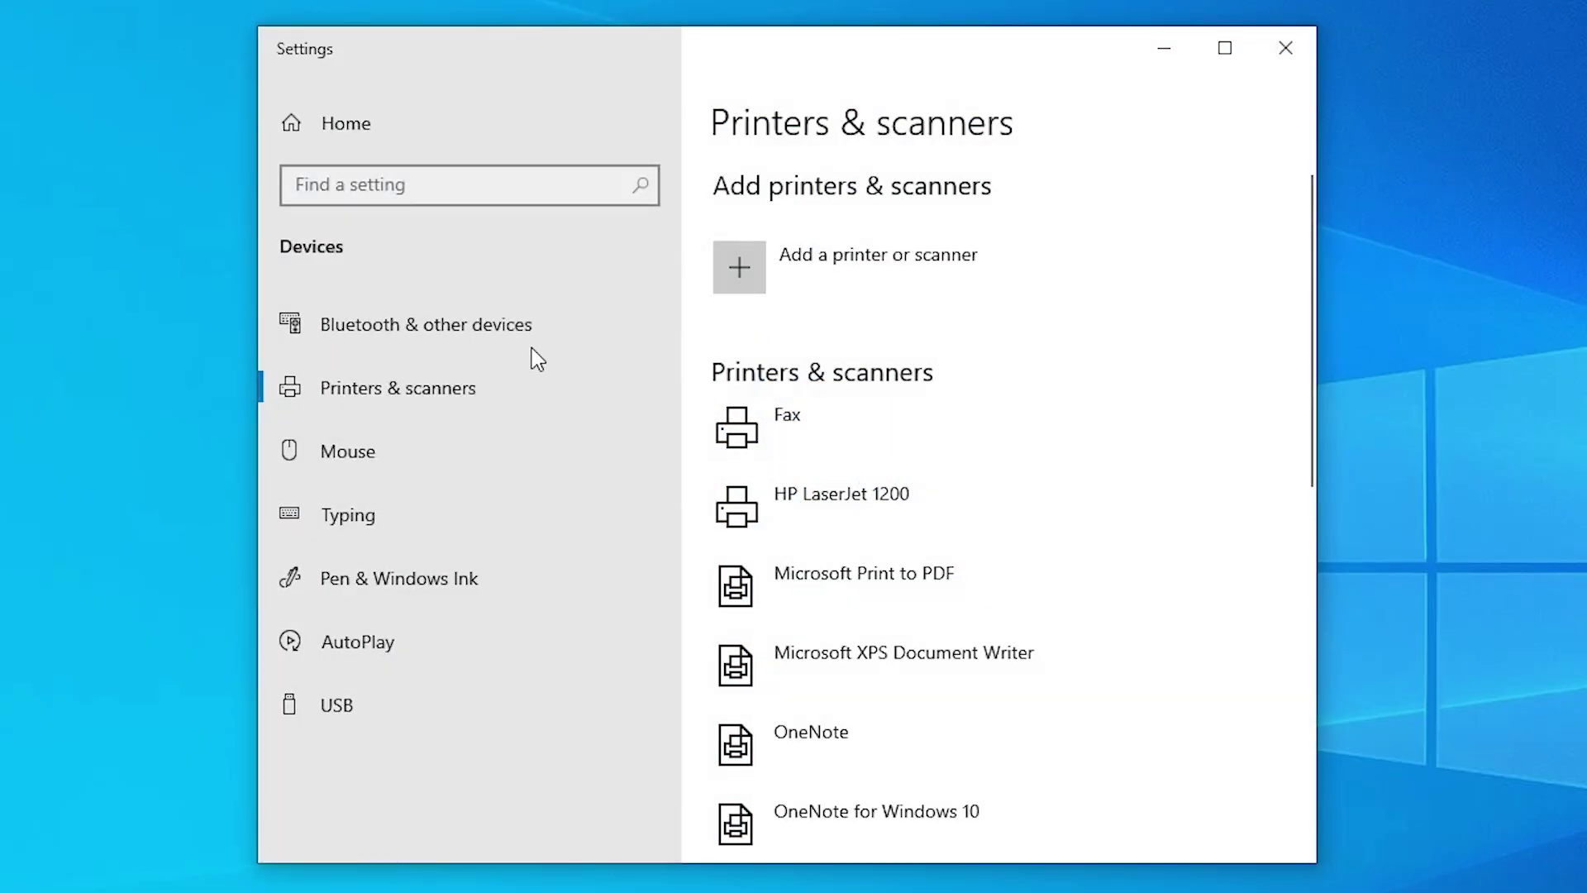
{"action": "left_click", "coordinate": [904, 262]}
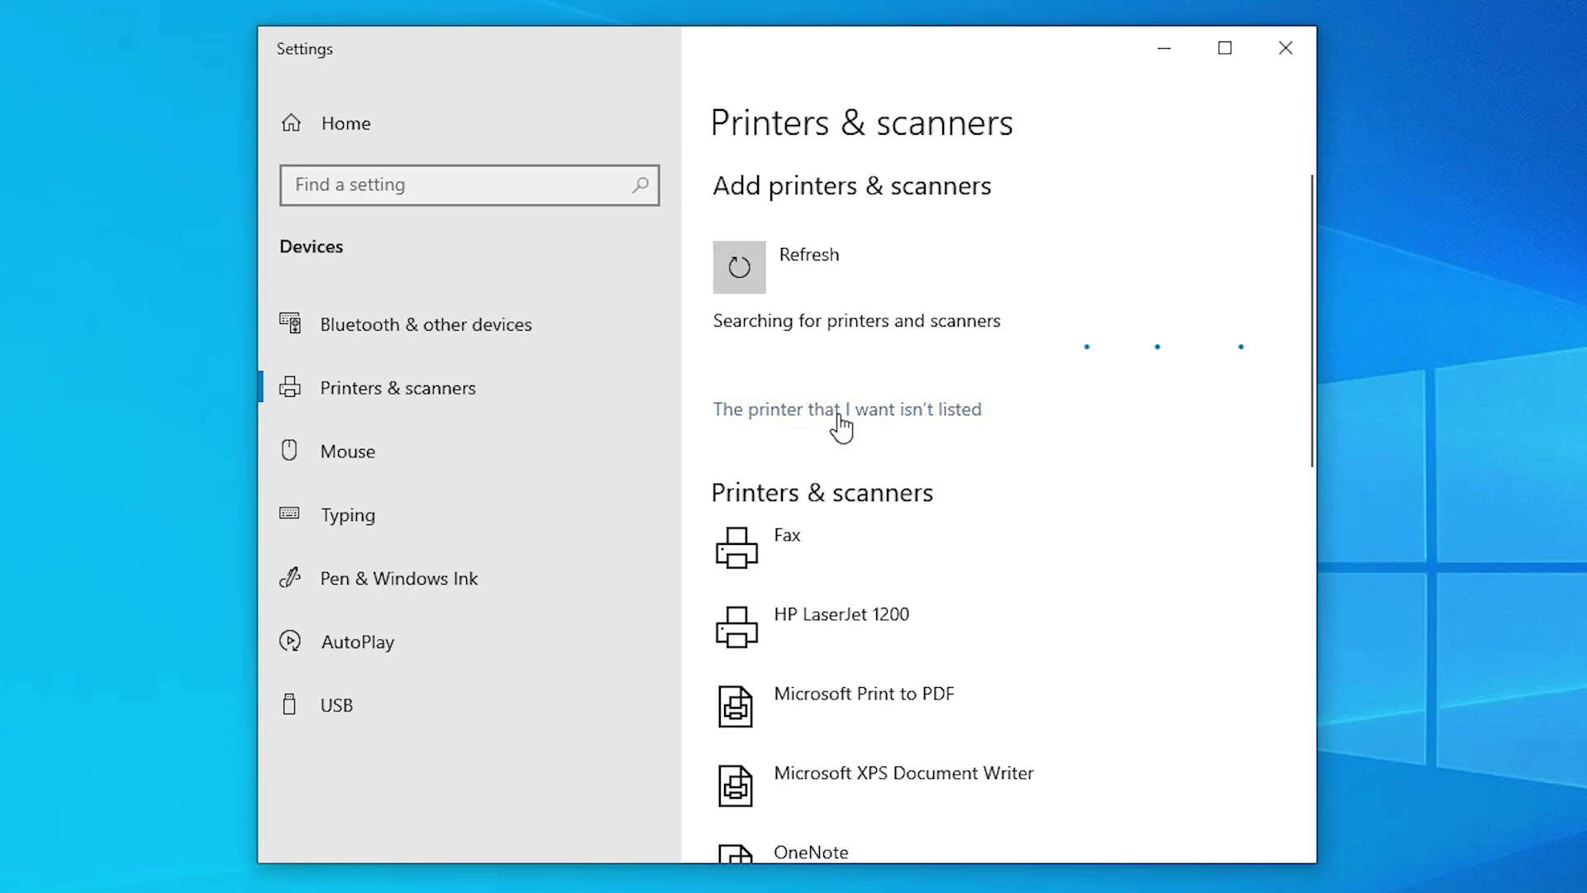
{"action": "left_click", "coordinate": [975, 423]}
{"action": "left_click", "coordinate": [1163, 50]}
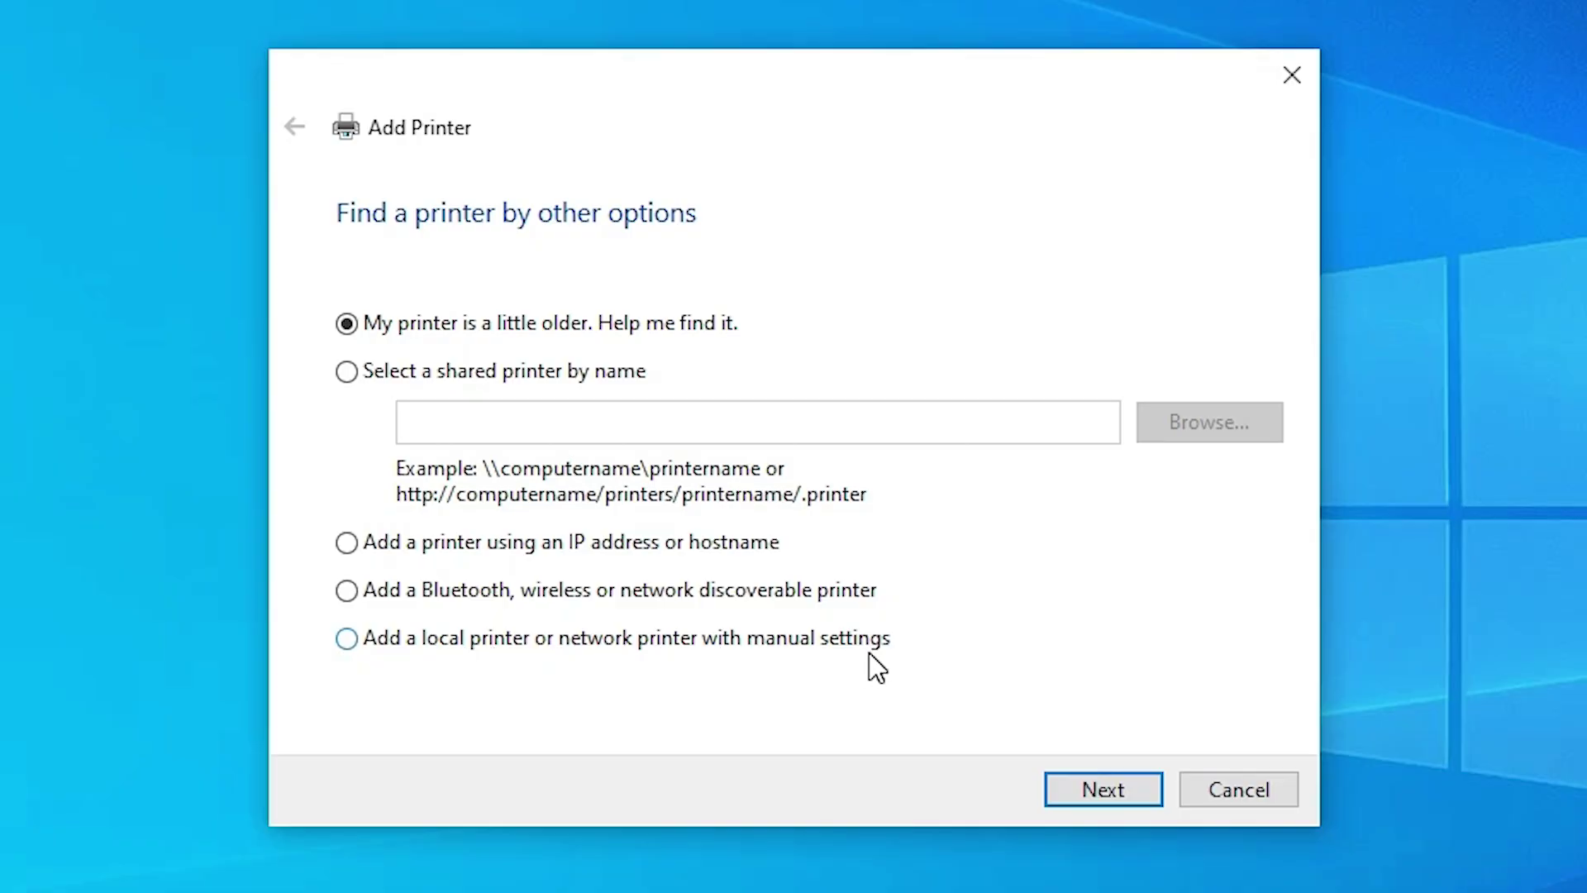
Choose to add a local printer with manual settings and use the existing port USB_001 (Local Port)
{"action": "left_click", "coordinate": [412, 642]}
{"action": "left_click", "coordinate": [1119, 791]}
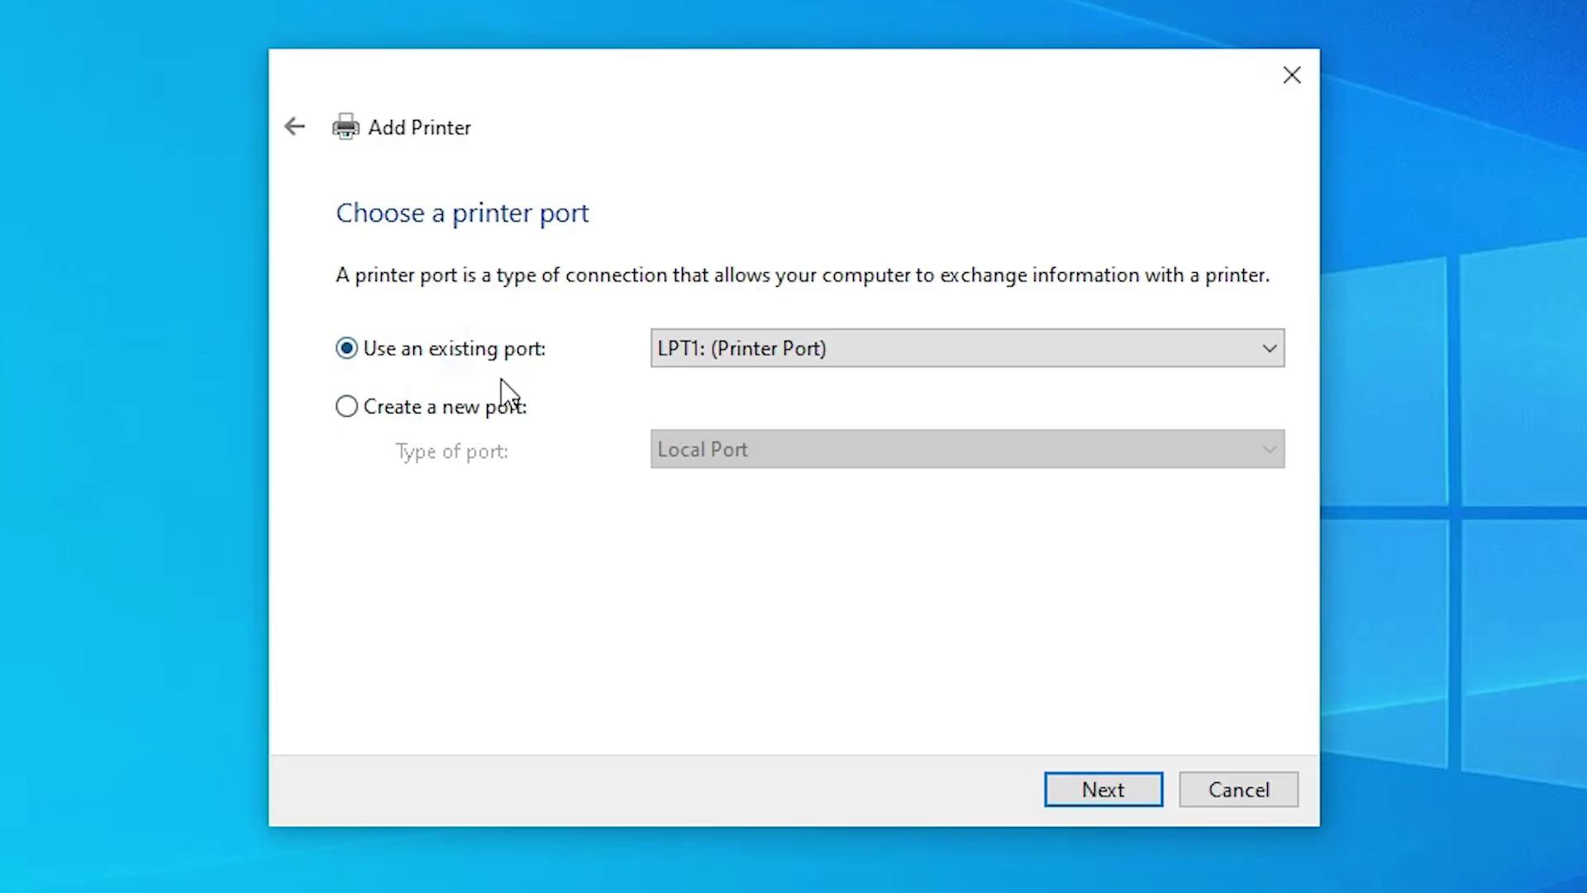
{"action": "left_click", "coordinate": [851, 350]}
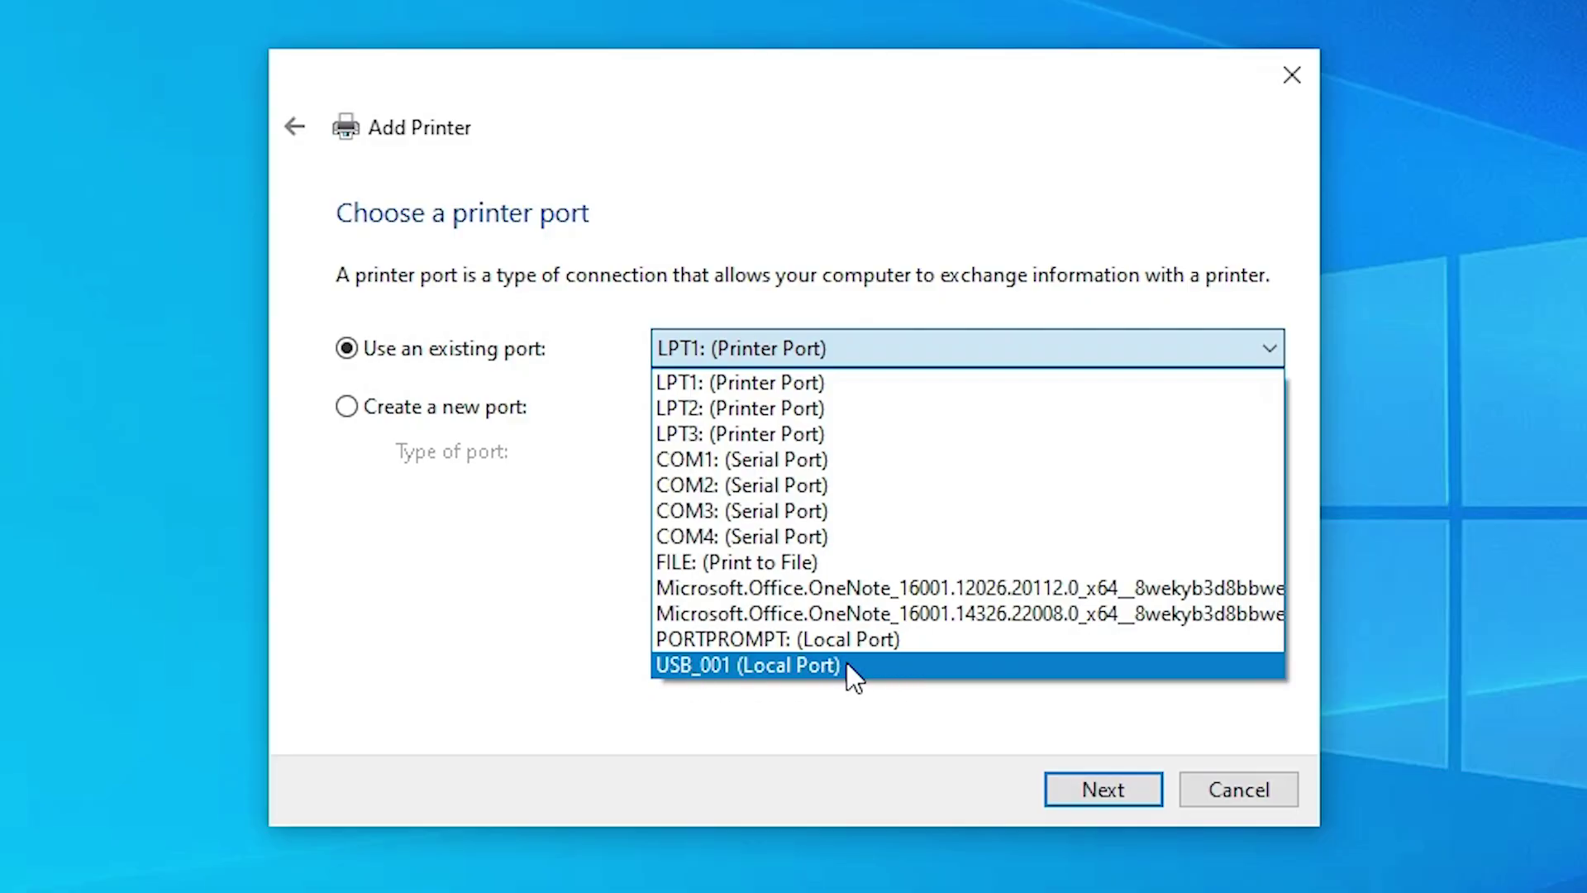
{"action": "left_click", "coordinate": [777, 665]}
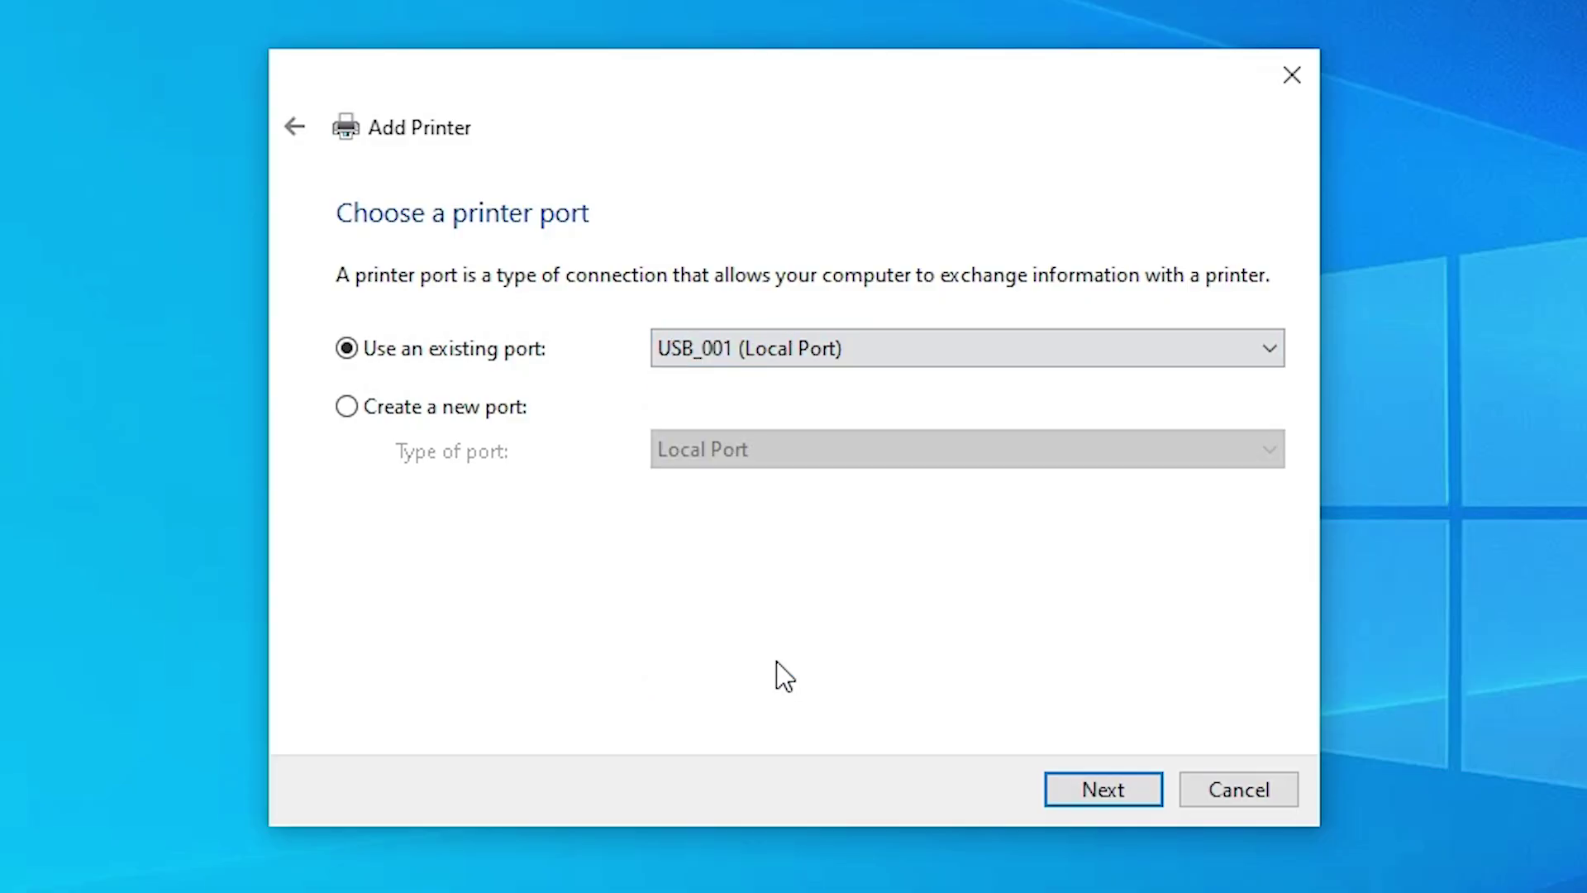
{"action": "left_click", "coordinate": [1107, 789]}
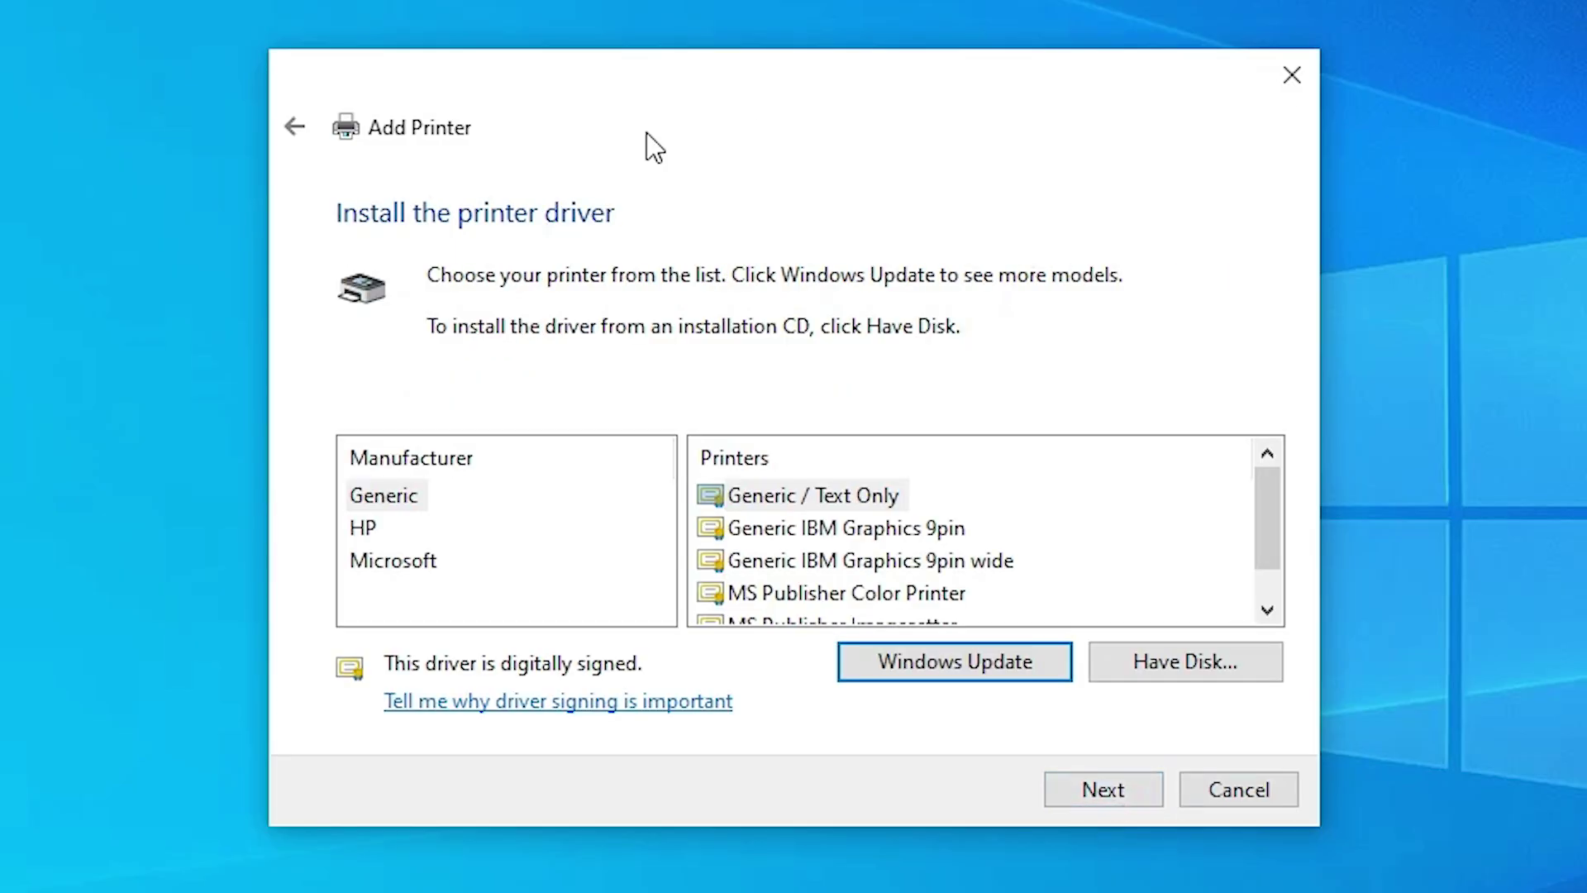
Load the driver from disk using hpzid4vp in the desktop folder upd-ps-x64-7.2.0.25780 and choose the HP Universal Printing PS driver
{"action": "left_click", "coordinate": [1213, 662]}
{"action": "left_click", "coordinate": [1114, 611]}
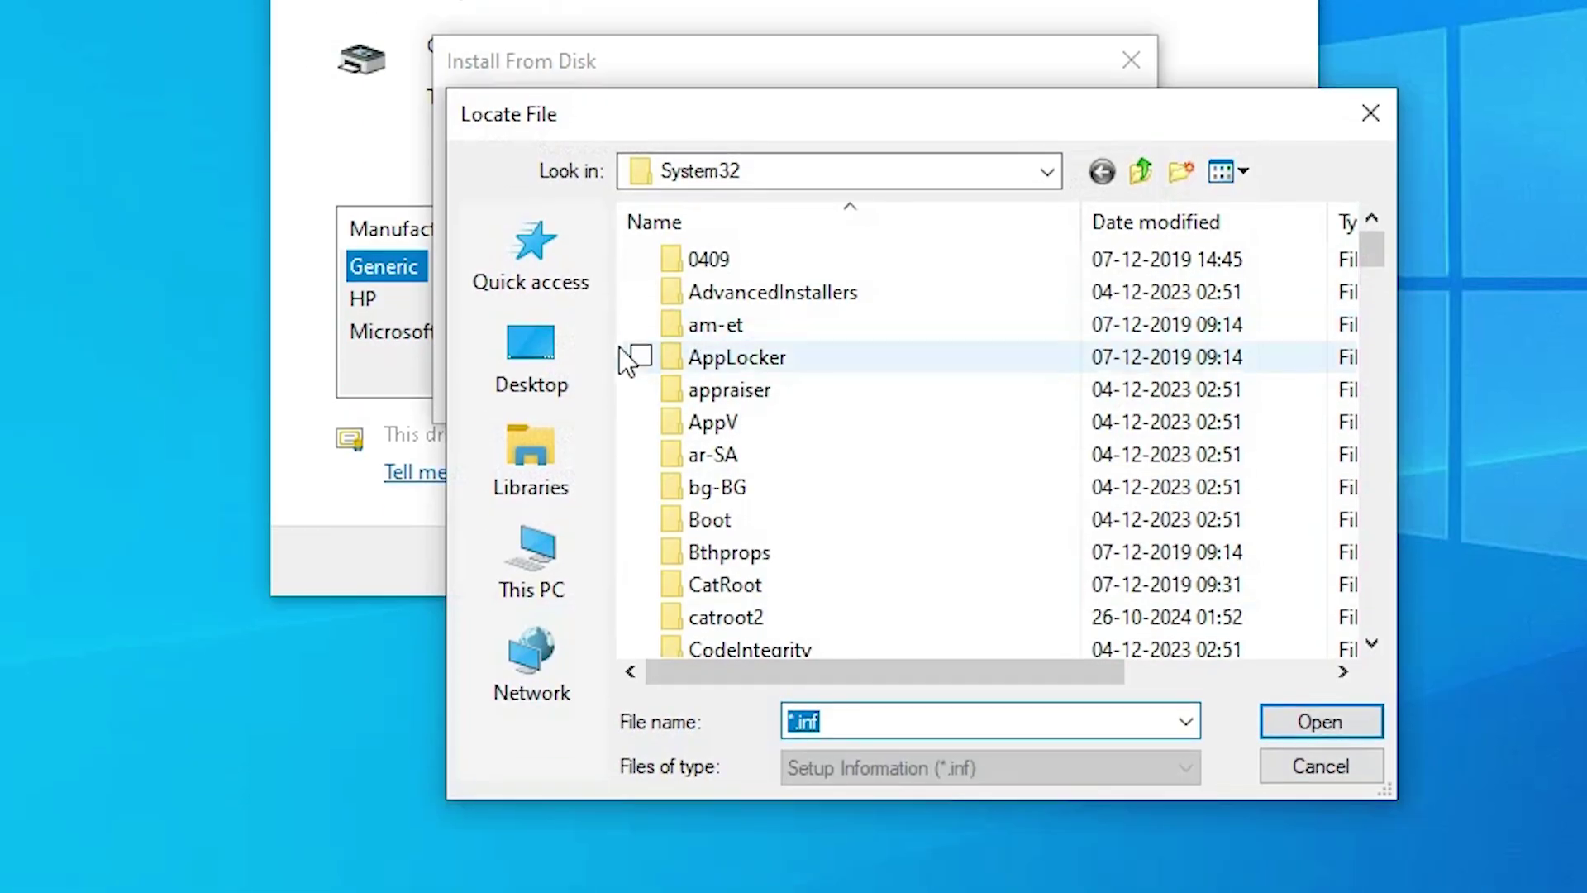
{"action": "left_click", "coordinate": [532, 363]}
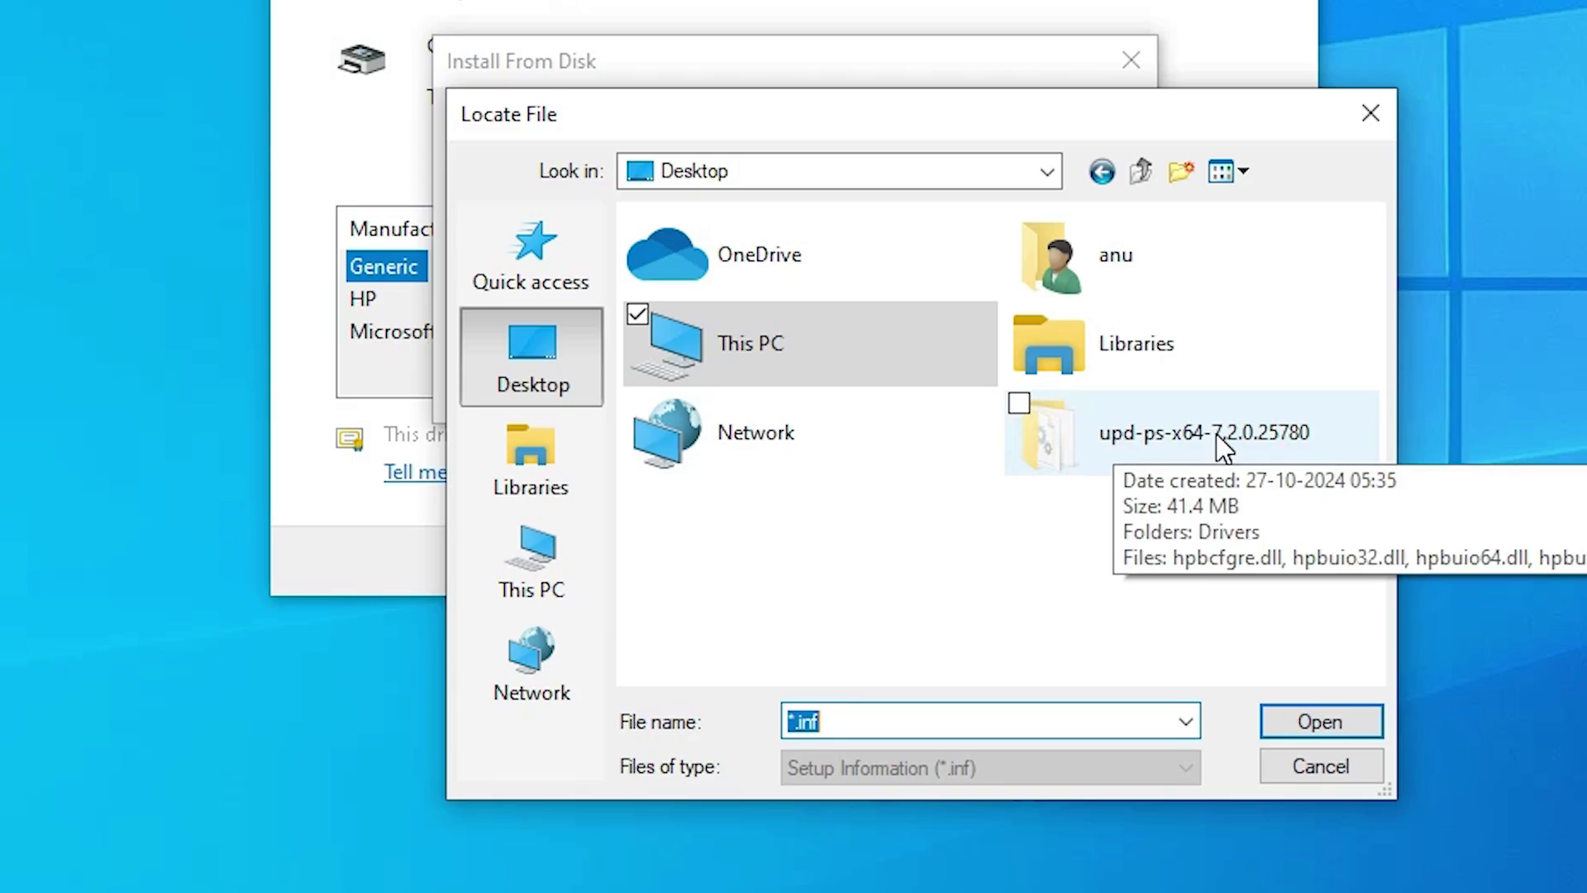
{"action": "double_click", "coordinate": [1217, 434]}
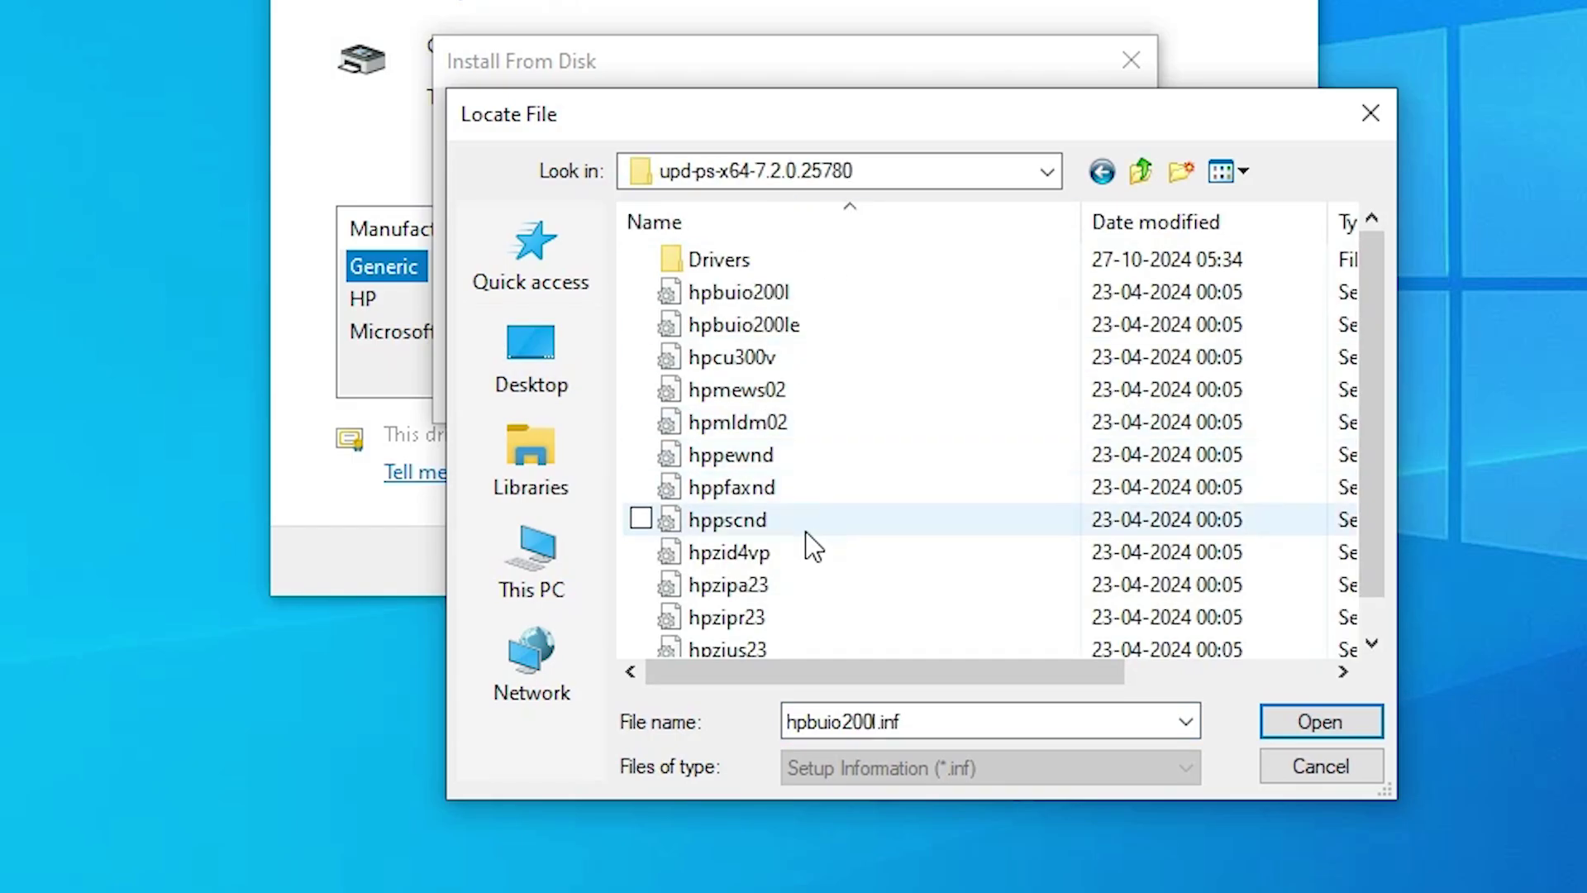
{"action": "scroll", "coordinate": [806, 541], "scroll_direction": "down", "scroll_amount": 1}
{"action": "scroll", "coordinate": [806, 541], "scroll_direction": "up", "scroll_amount": 1}
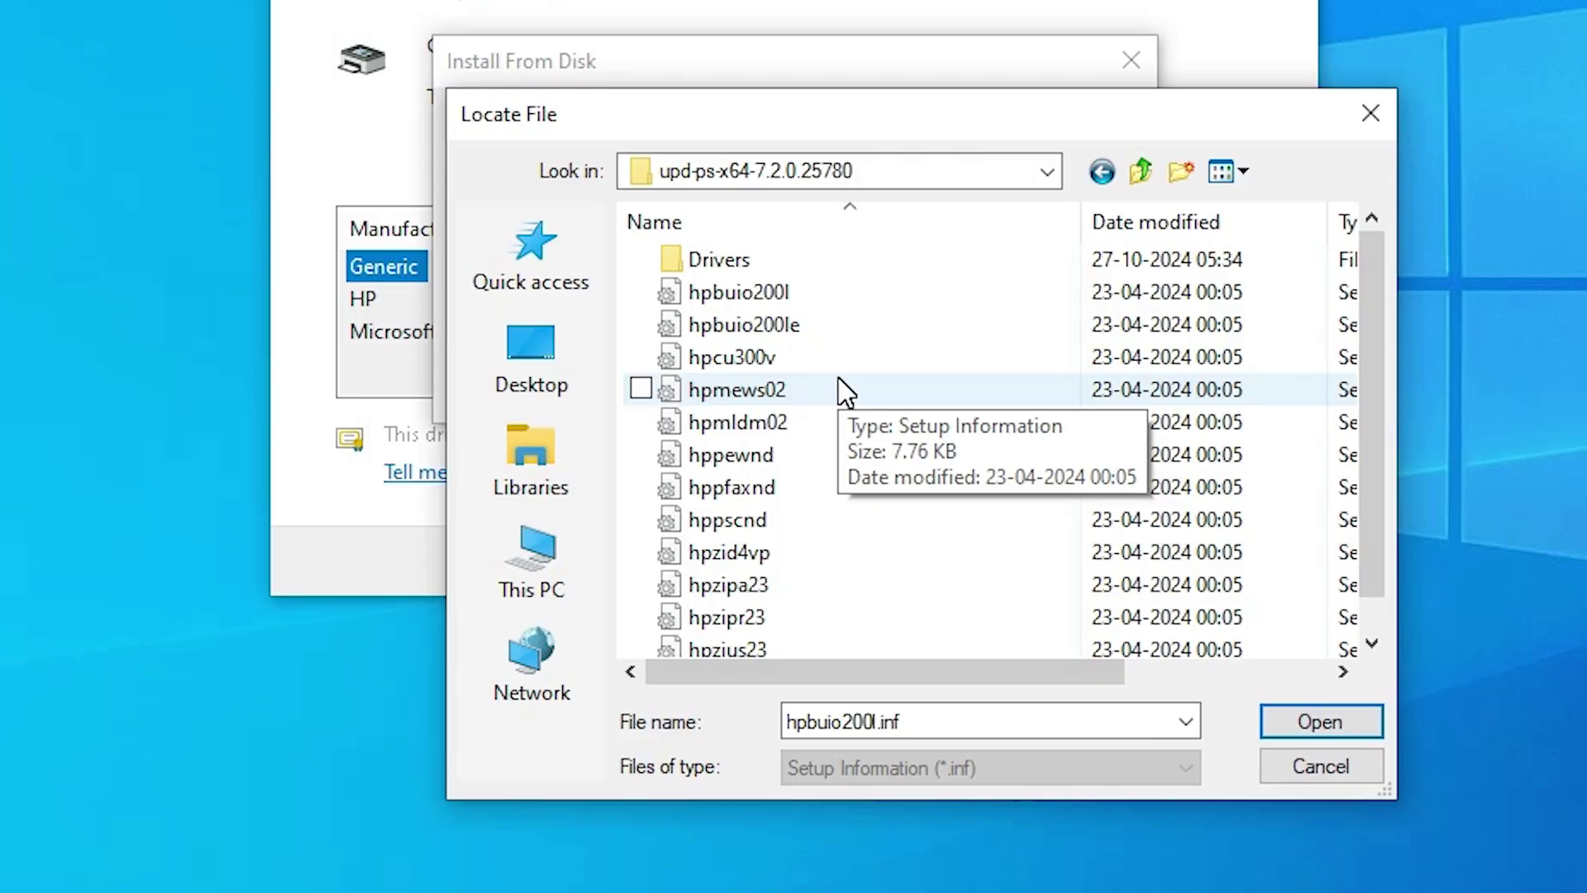
{"action": "left_click", "coordinate": [750, 550]}
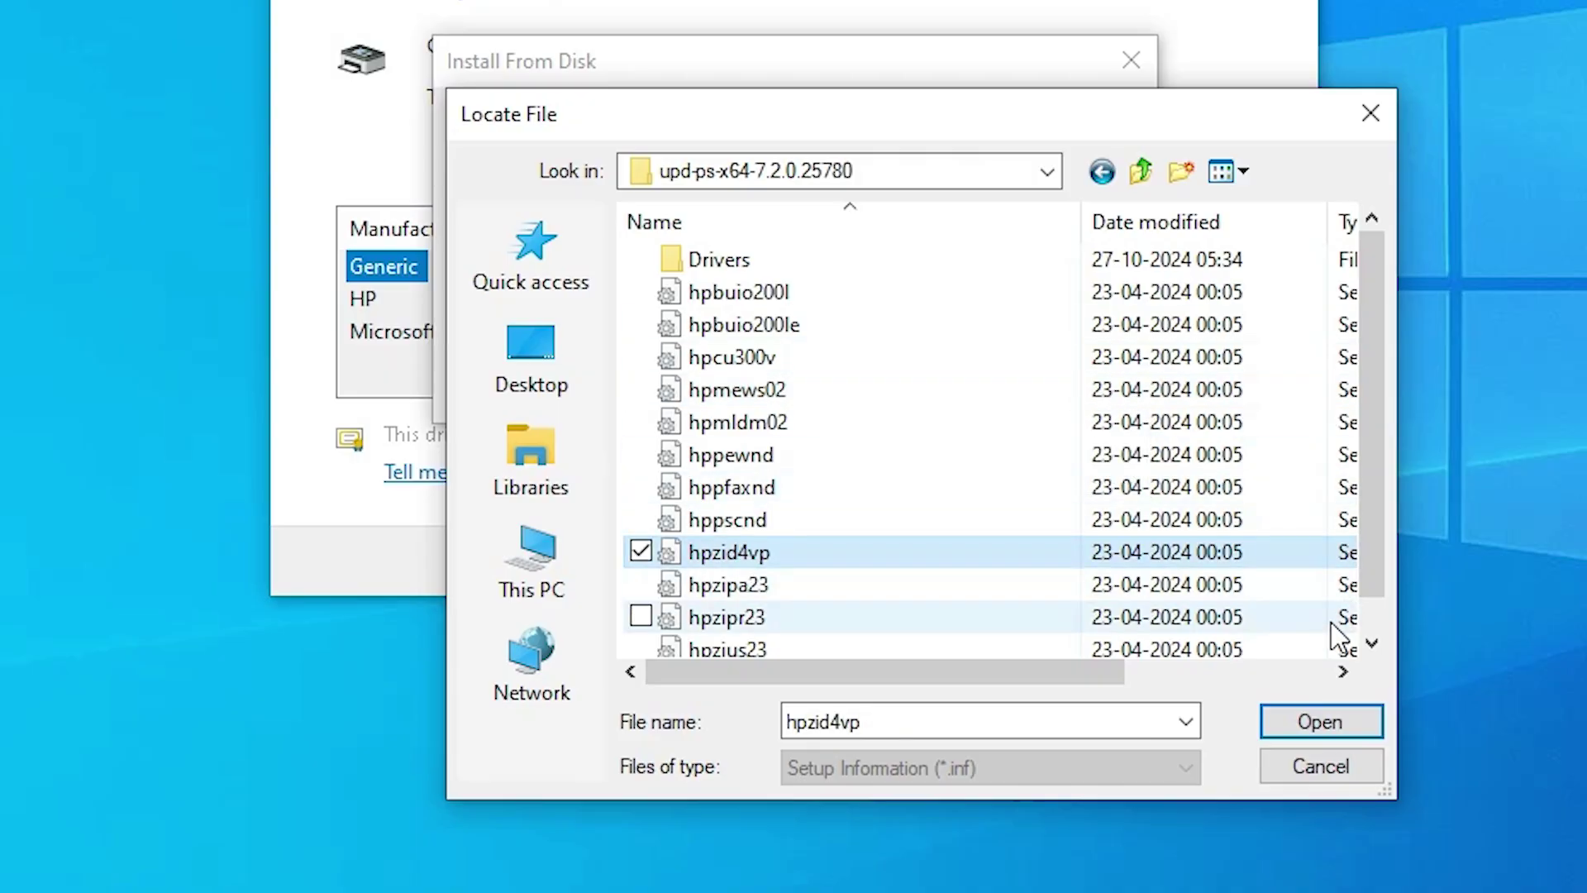
{"action": "left_click", "coordinate": [1314, 723]}
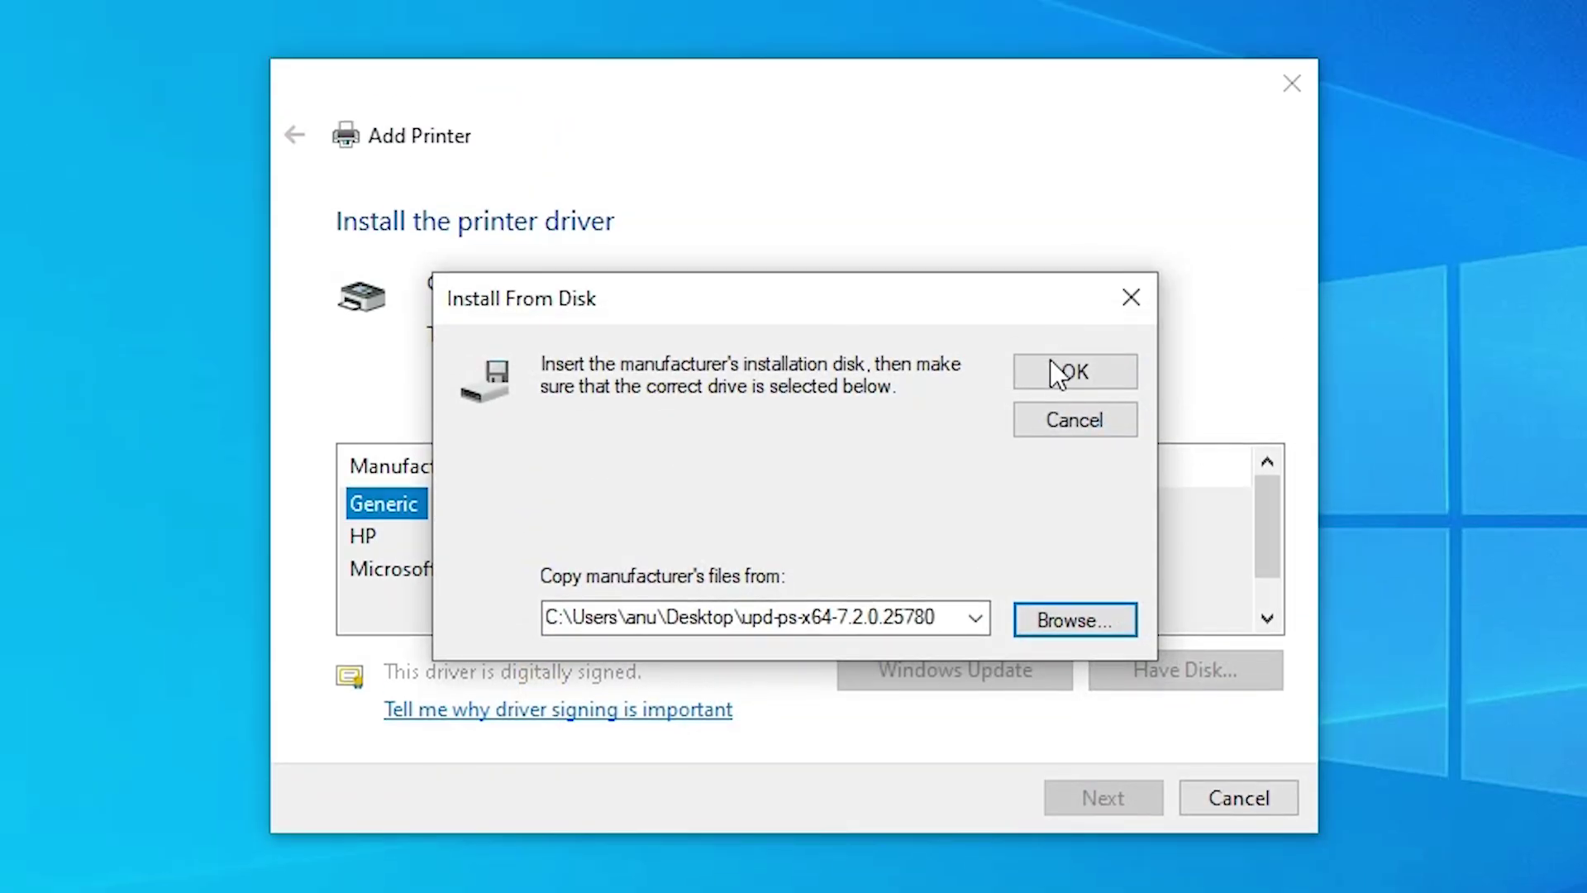
{"action": "left_click", "coordinate": [1062, 372]}
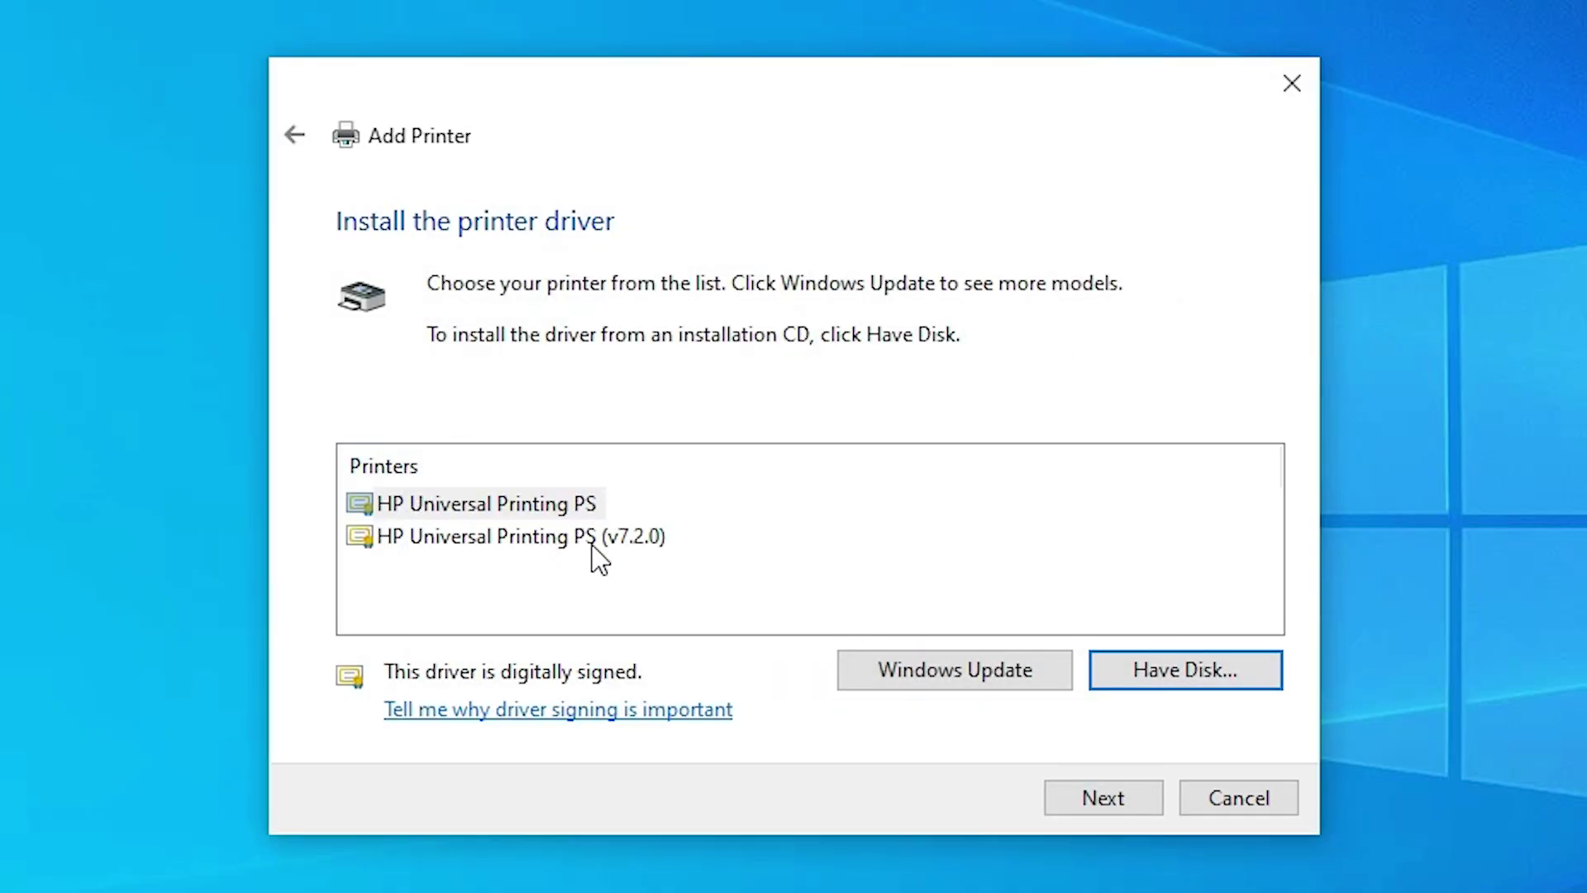
{"action": "left_click", "coordinate": [461, 512]}
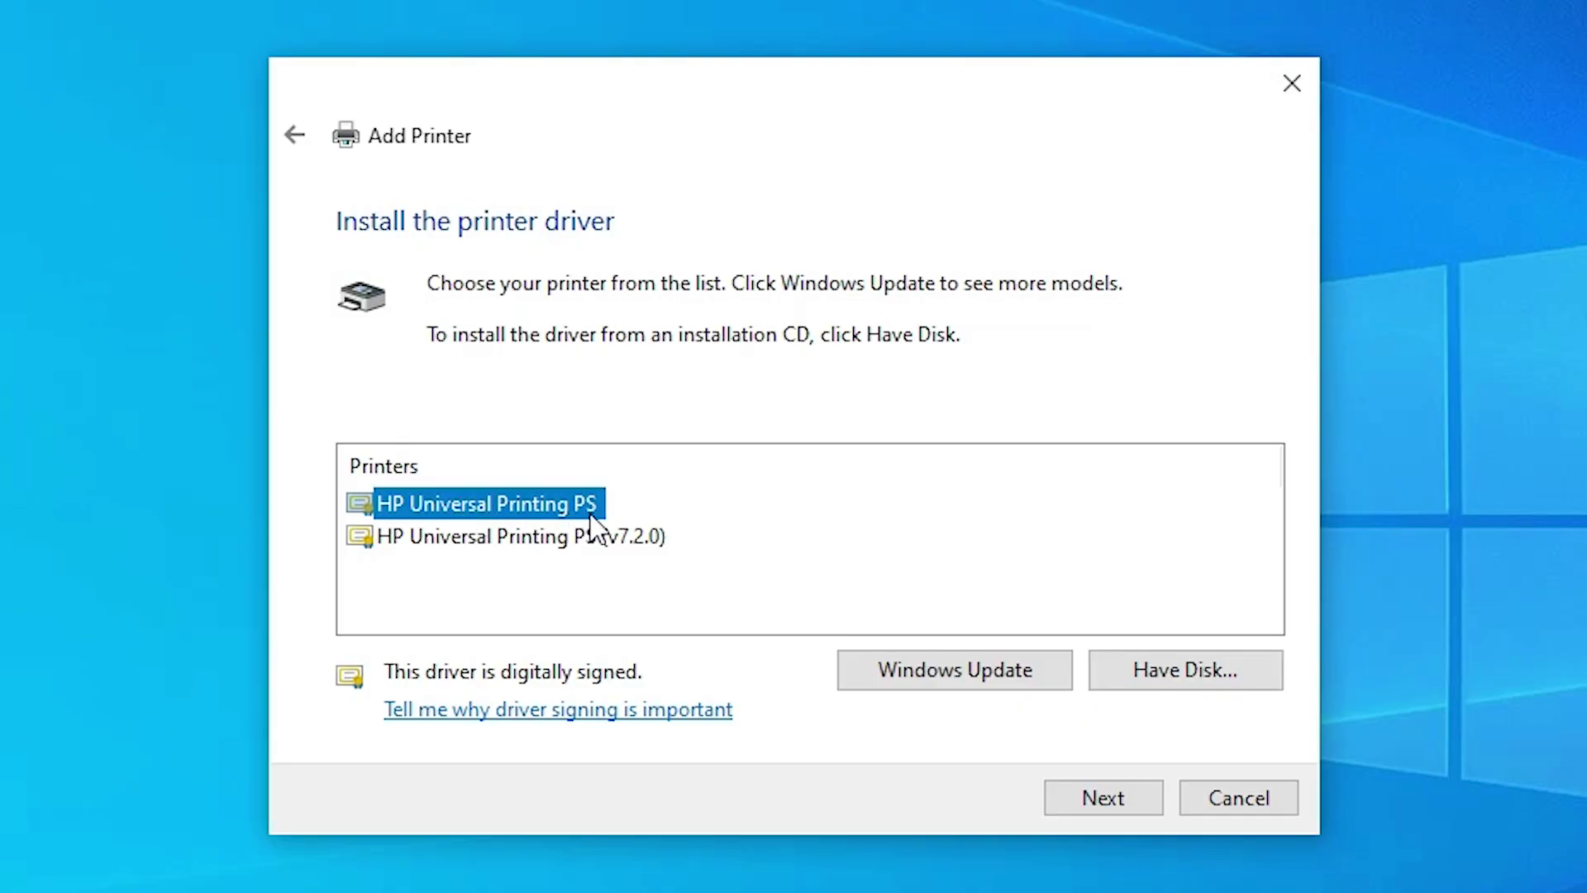
{"action": "left_click", "coordinate": [1144, 806]}
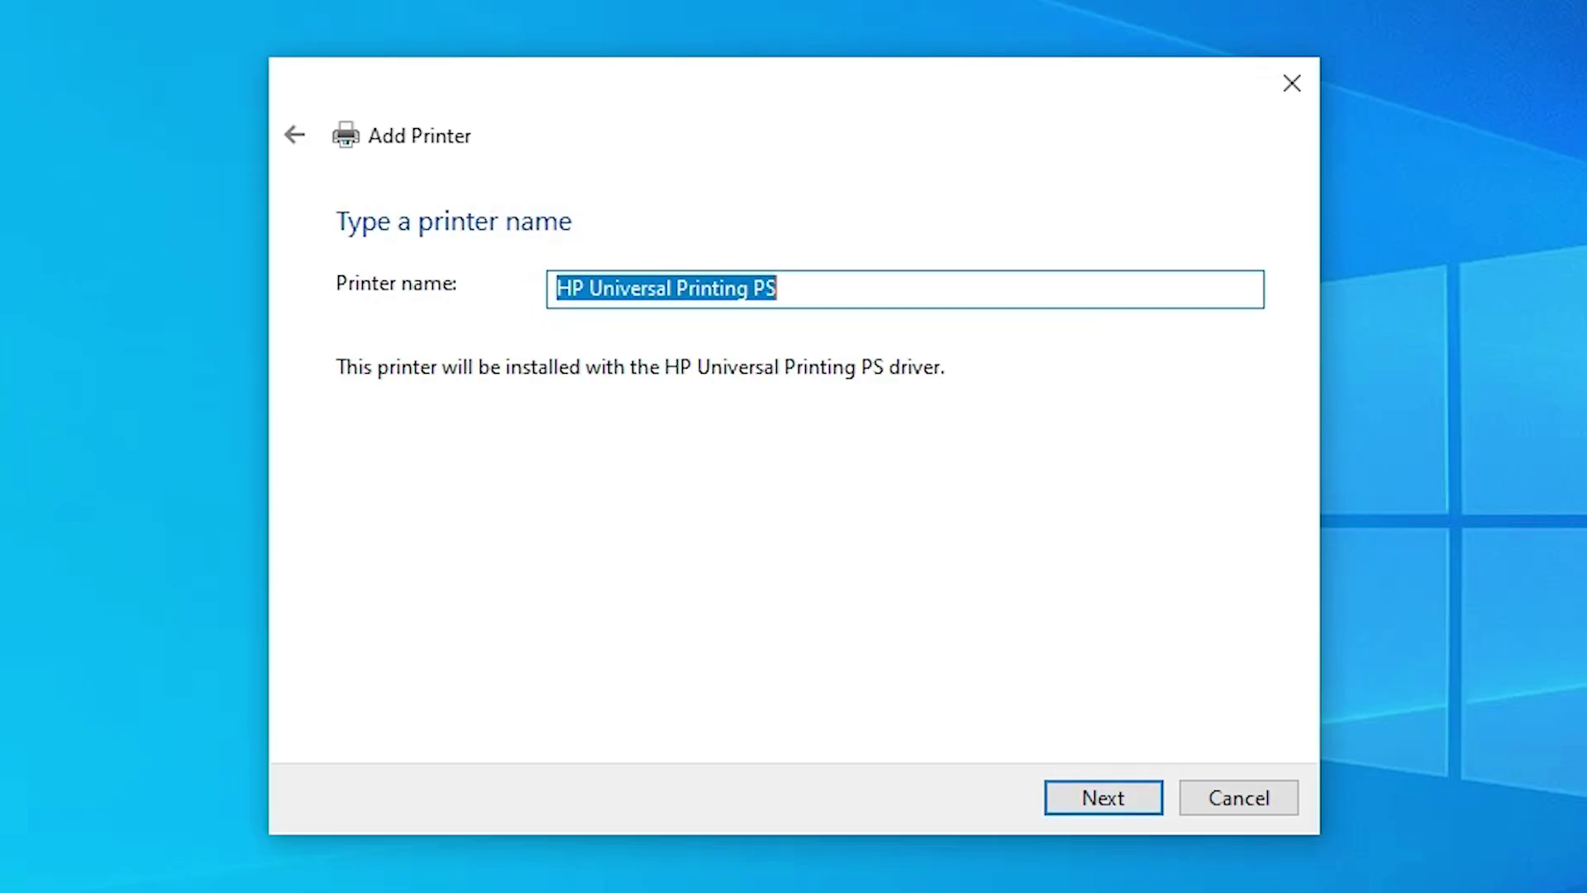
Name the printer HP LaserJet P2055dn and finish adding it without sharing or printing a test page
{"action": "left_click", "coordinate": [725, 288]}
{"action": "left_click_drag", "start_coordinate": [589, 288], "coordinate": [776, 287]}
{"action": "type", "text": "LaserJe"}
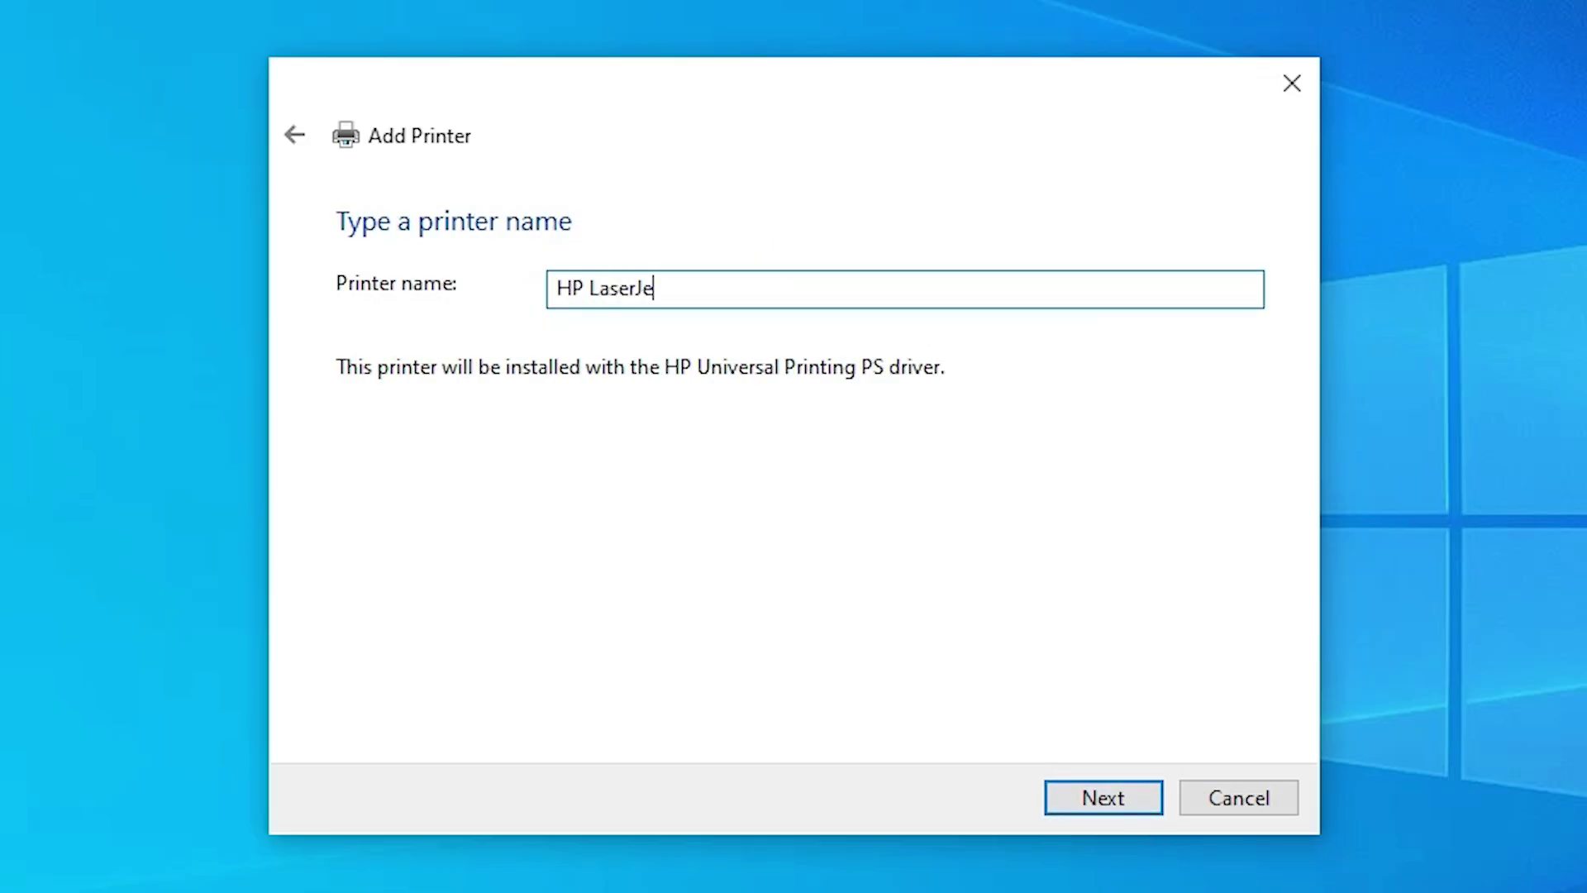
{"action": "type", "text": "t P2055dn"}
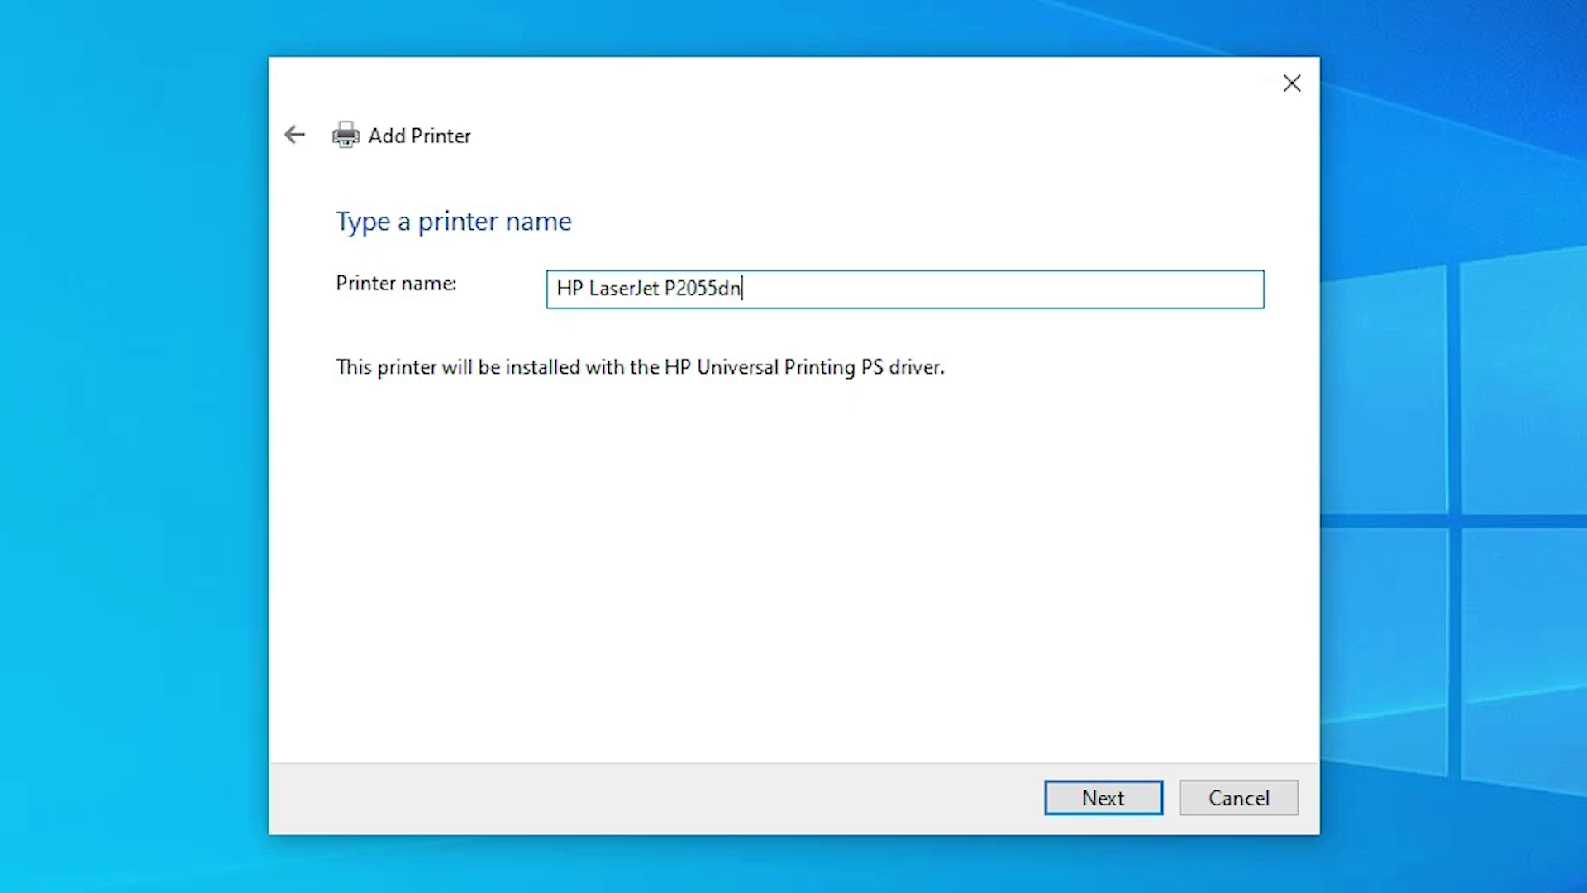
{"action": "left_click", "coordinate": [1121, 793]}
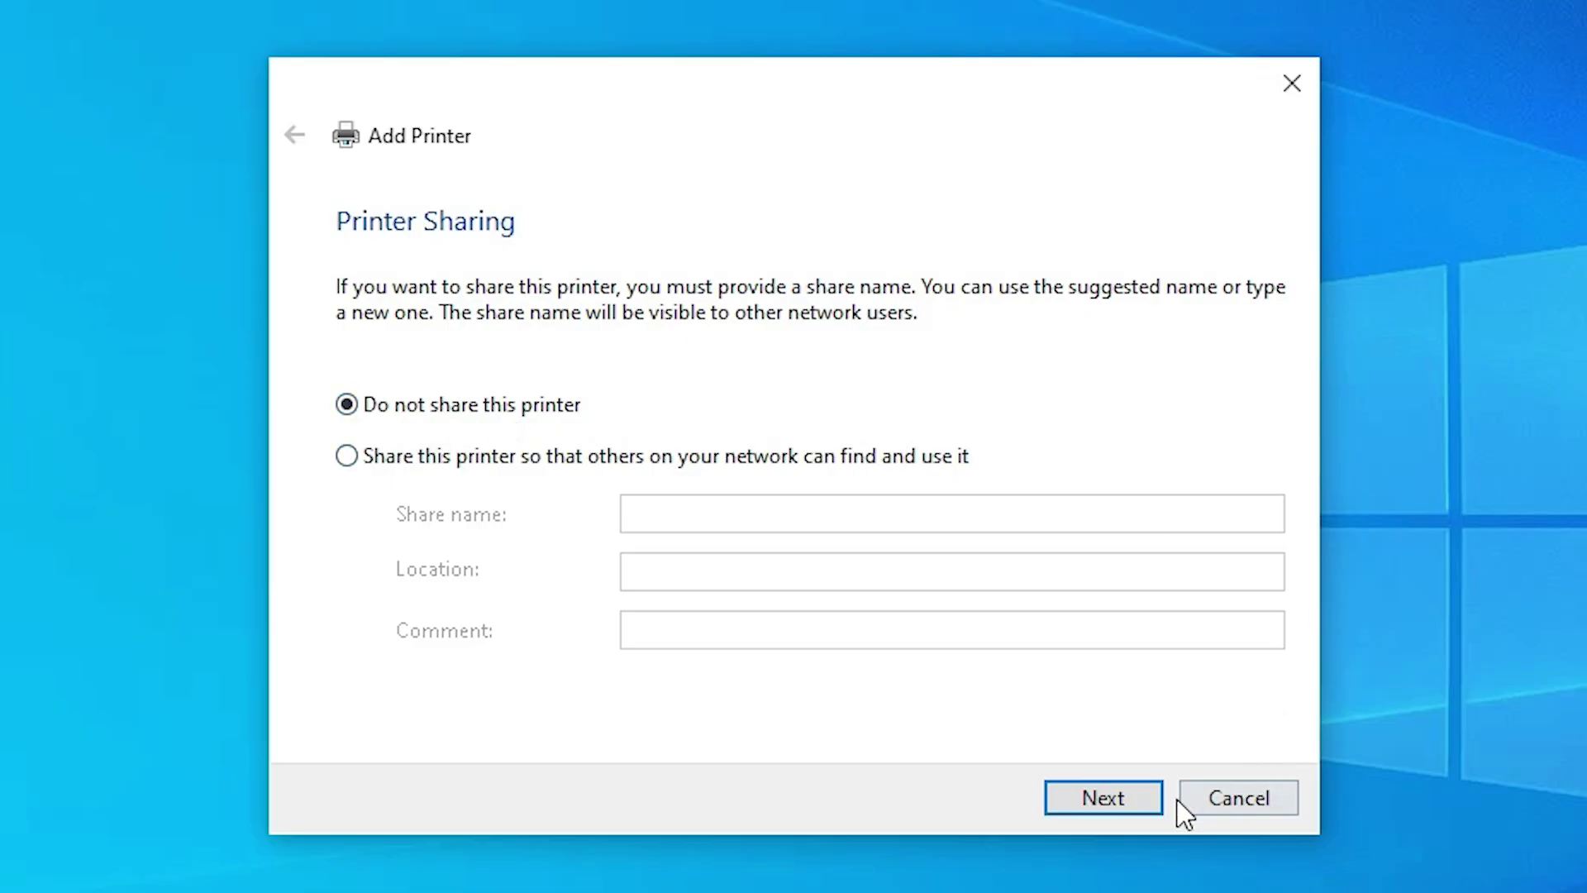
{"action": "left_click", "coordinate": [1142, 796]}
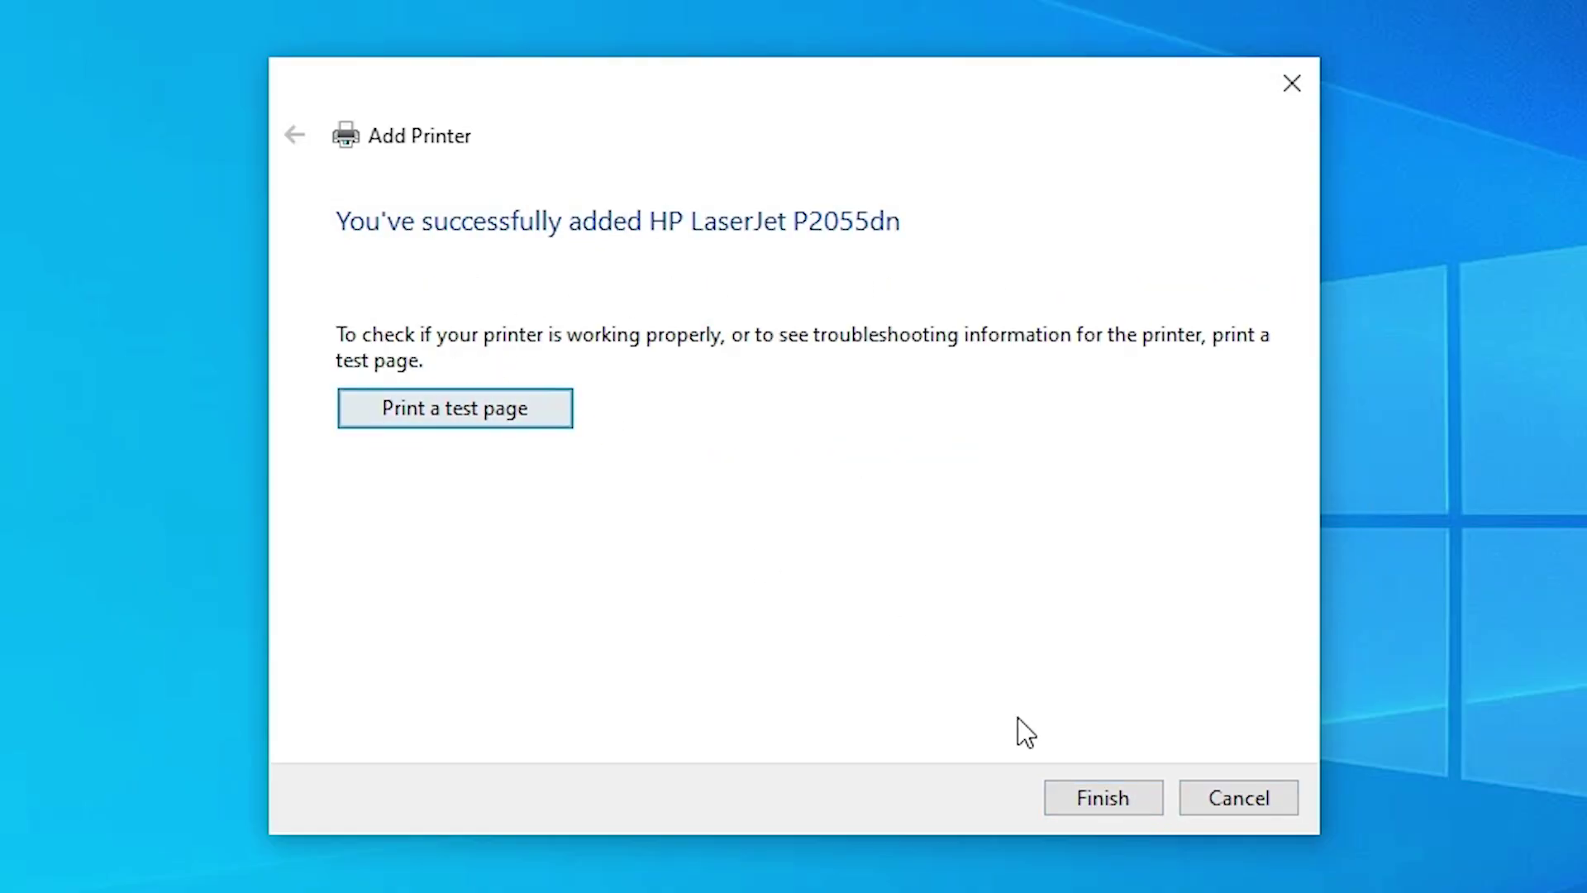
{"action": "left_click", "coordinate": [1108, 806]}
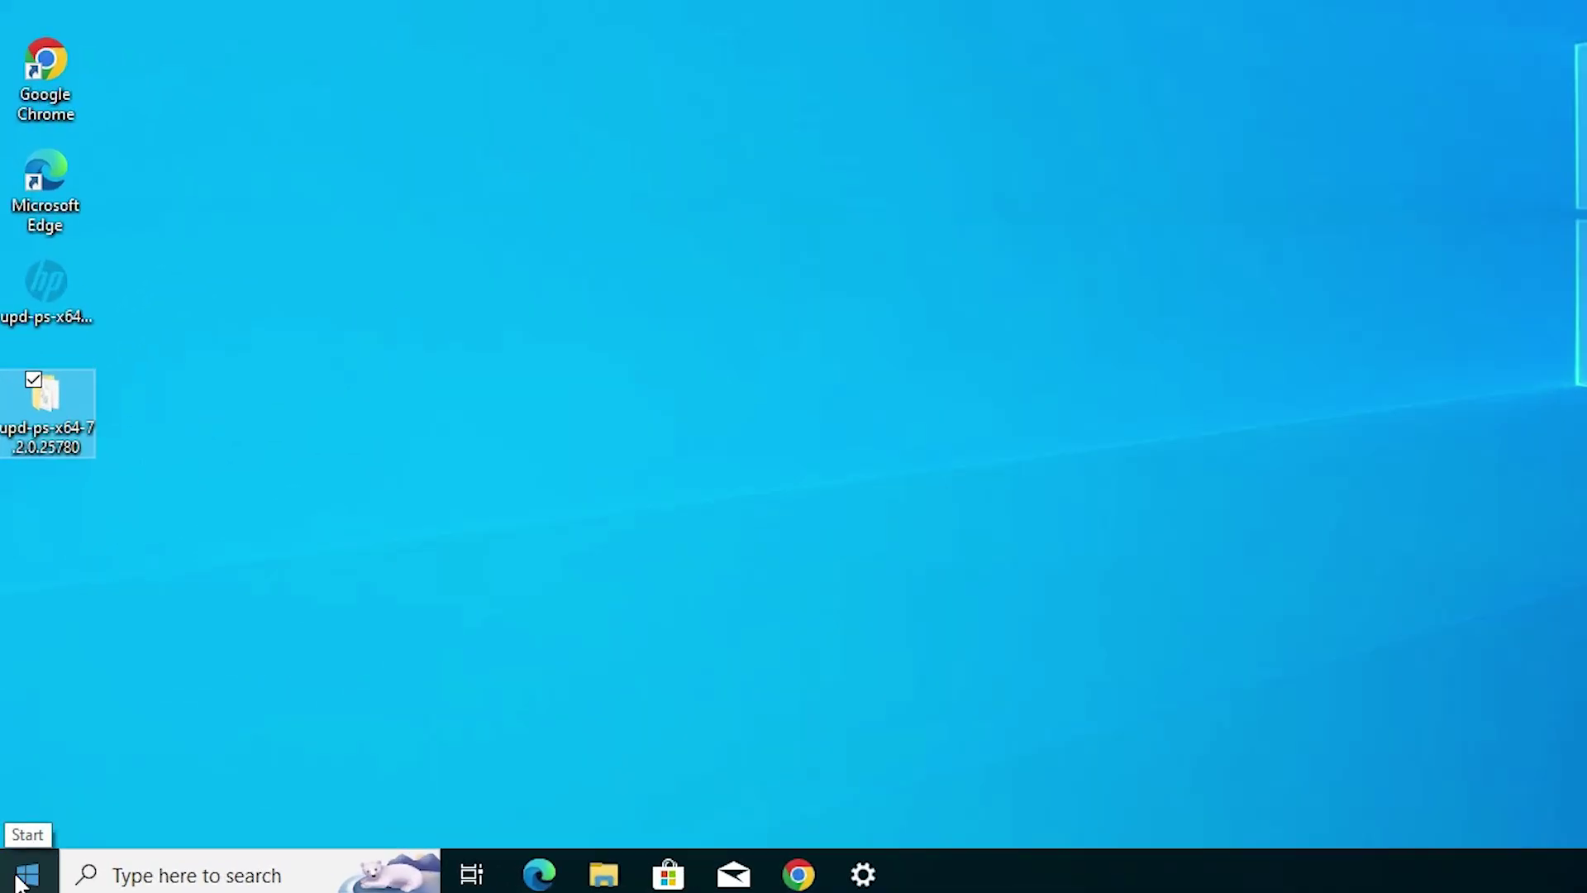
Search for the Printers & scanners settings, open them and check the printer list for the HP LaserJet P2055dn
{"action": "left_click", "coordinate": [18, 882]}
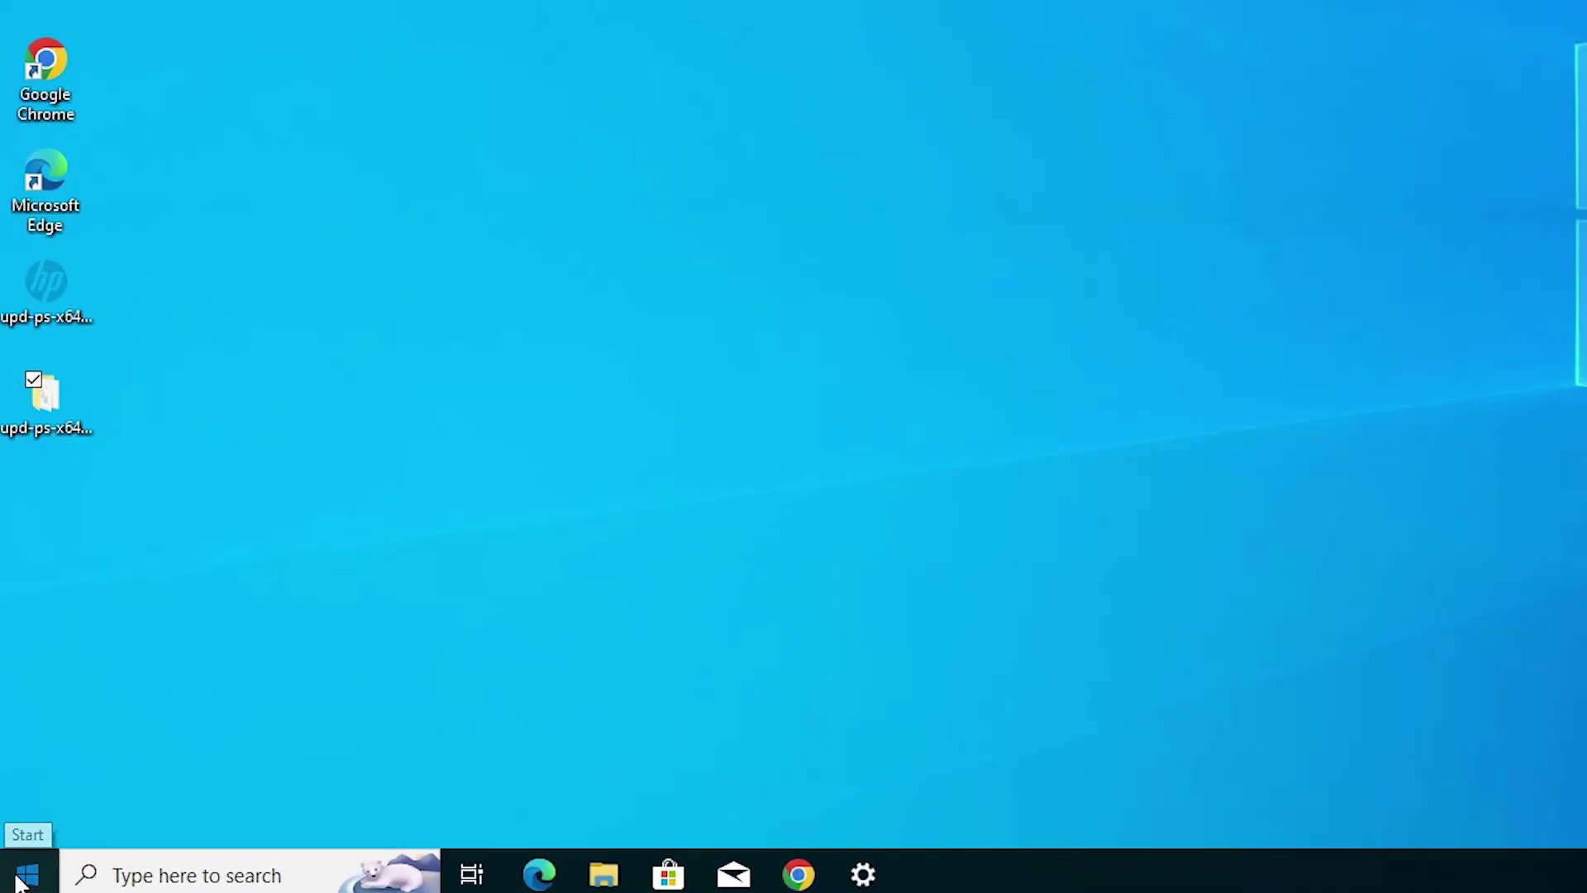
{"action": "left_click", "coordinate": [10, 881]}
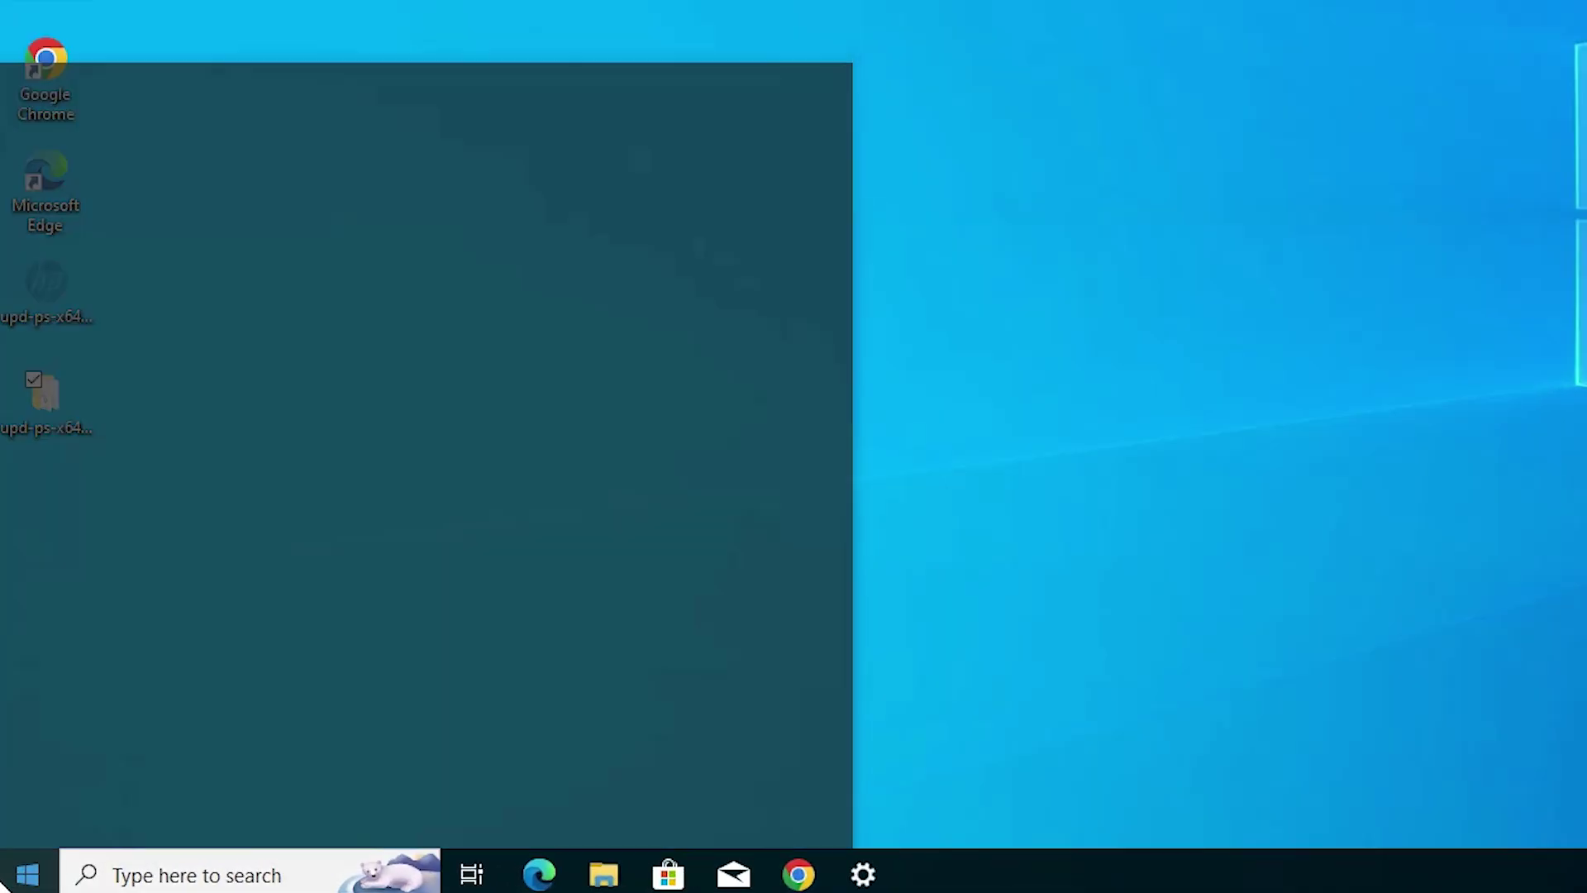
{"action": "left_click", "coordinate": [10, 881]}
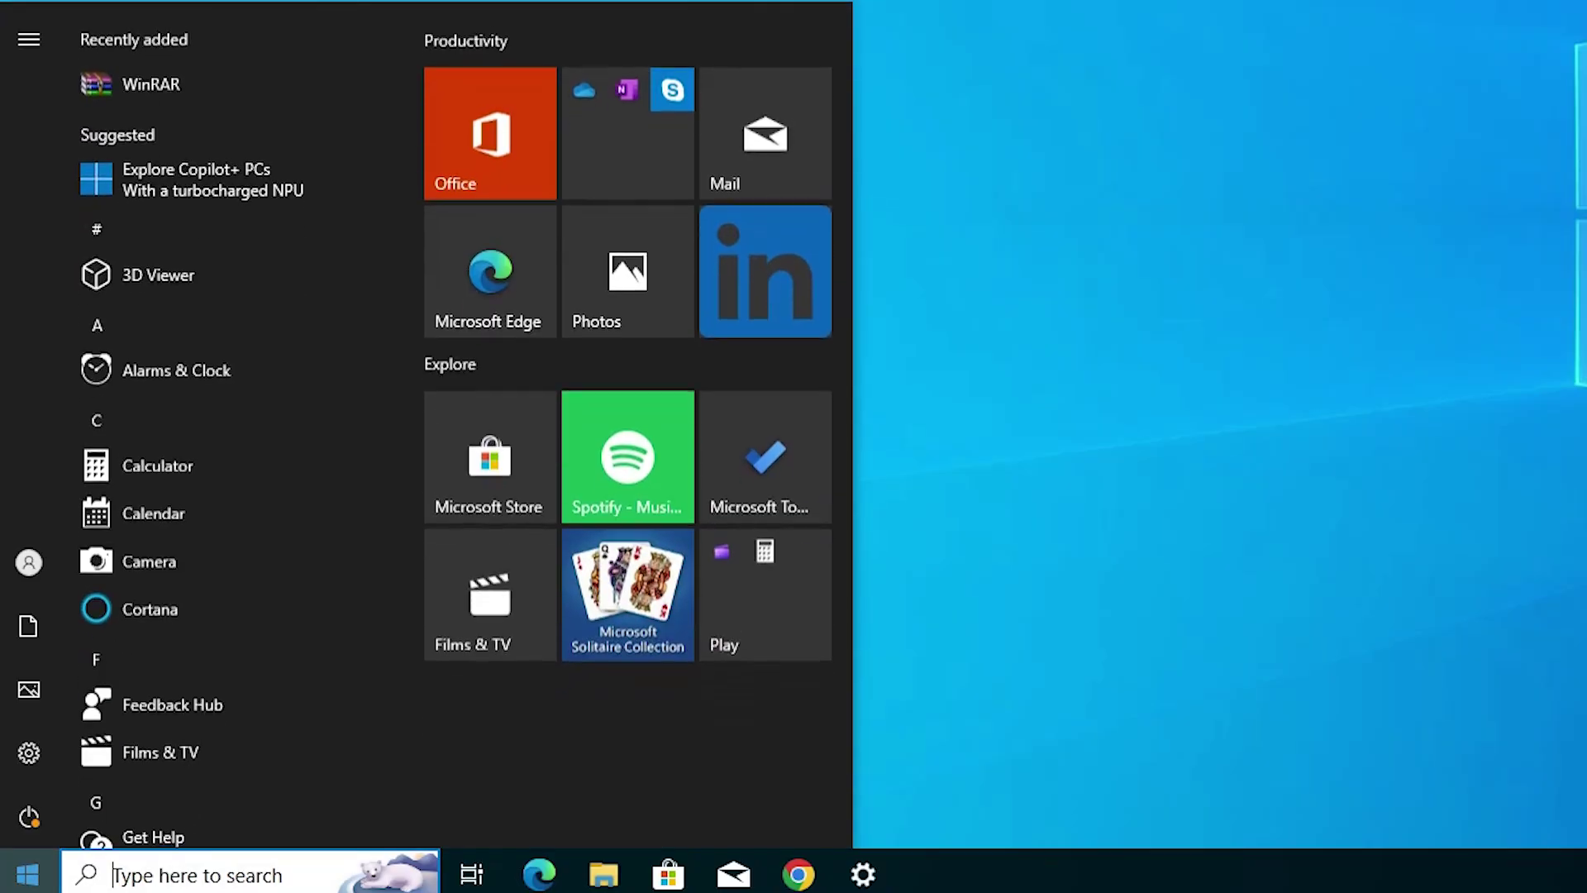
{"action": "type", "text": "prin"}
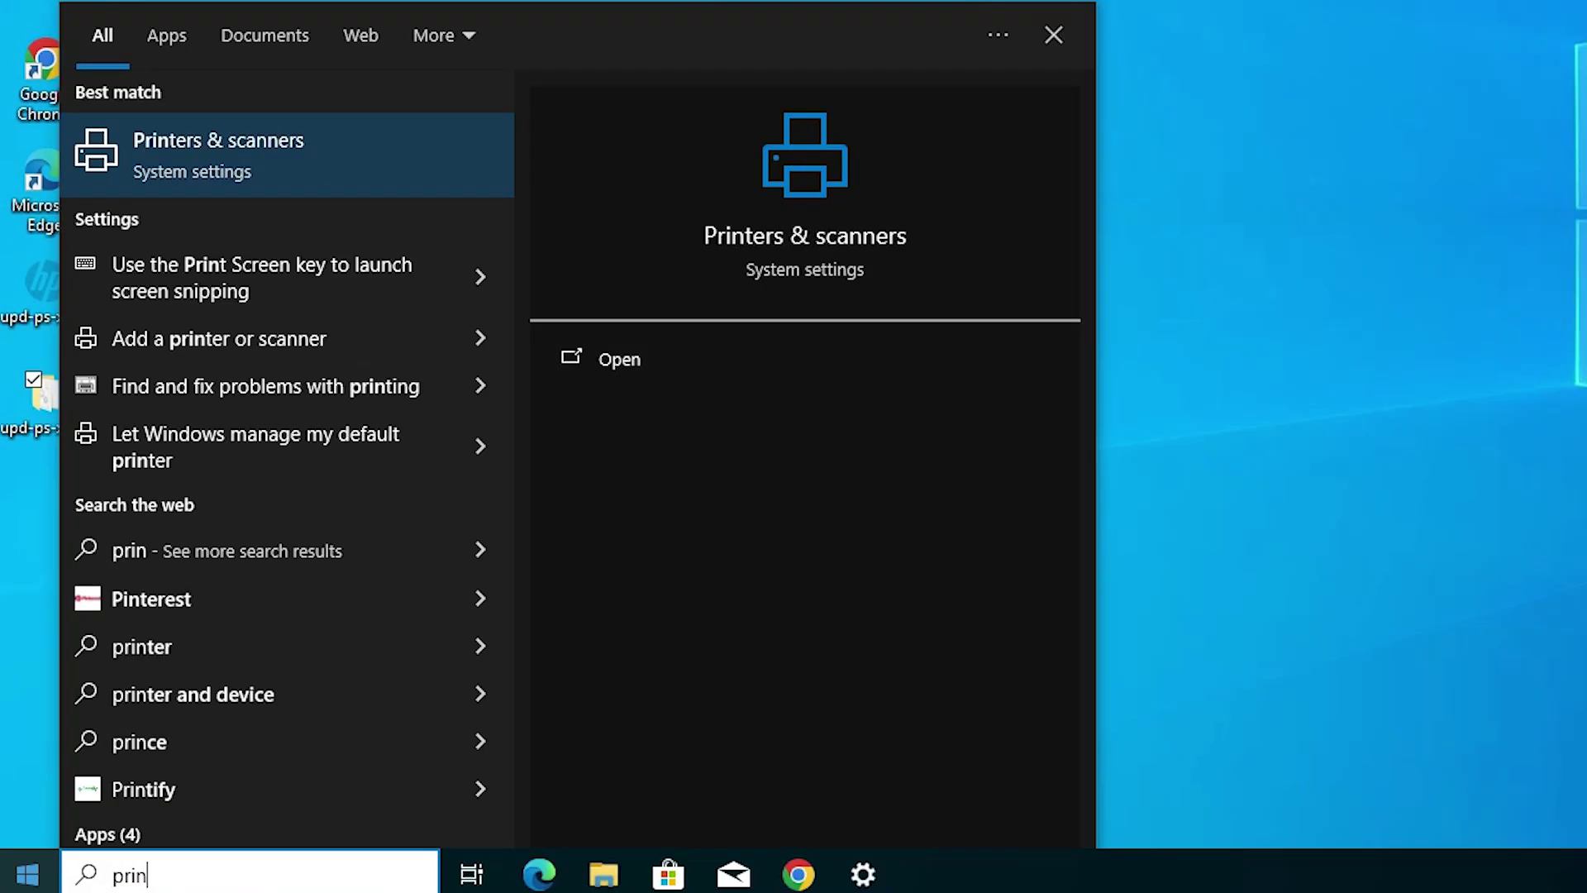
{"action": "left_click", "coordinate": [285, 132]}
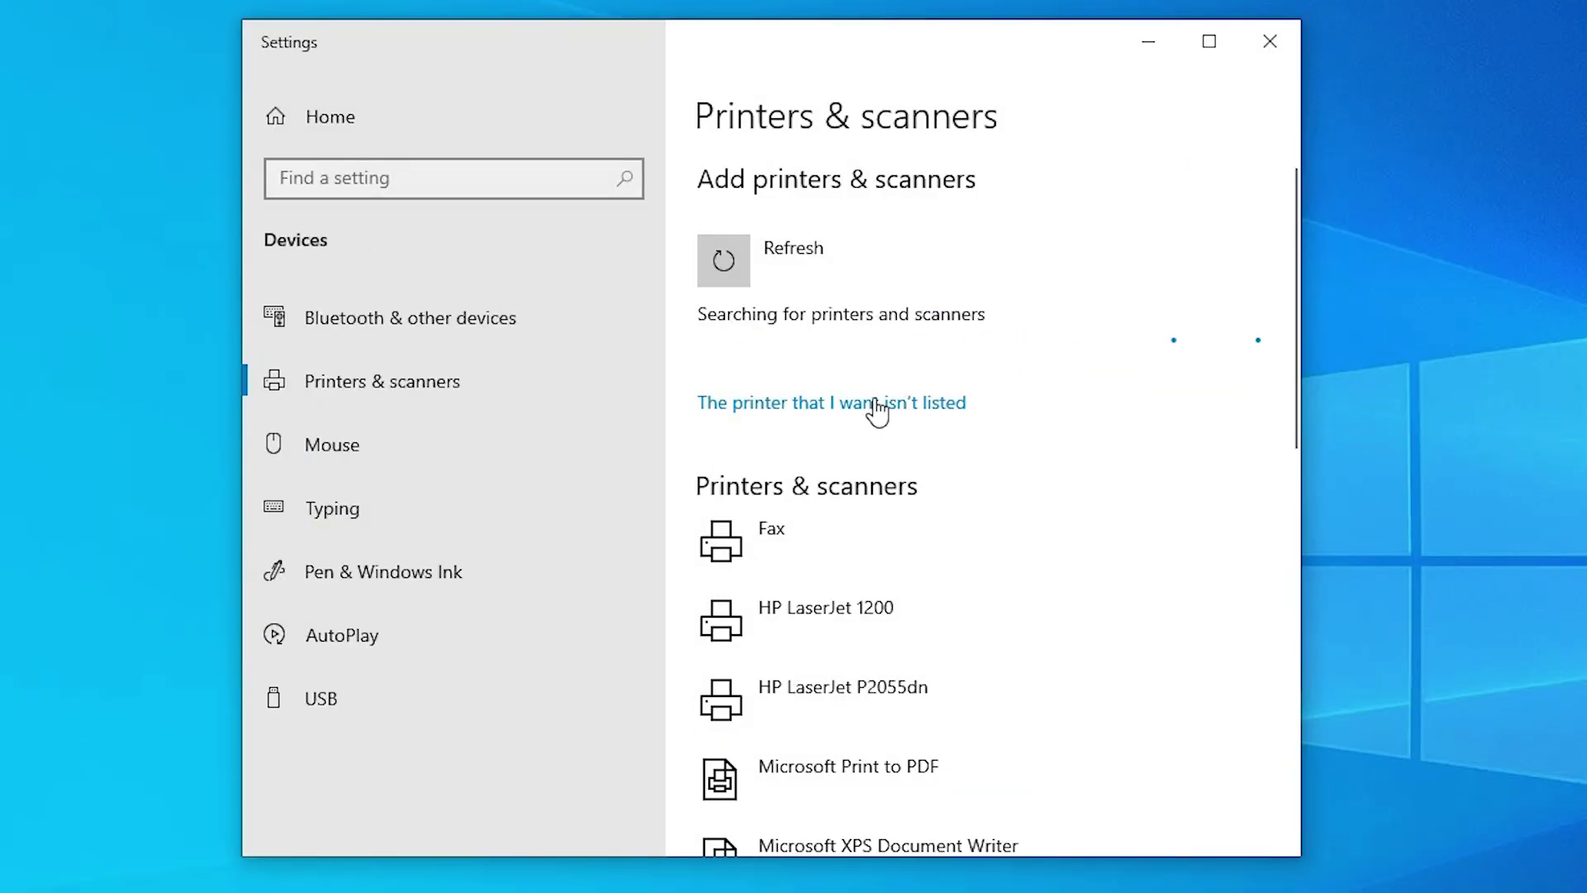
{"action": "scroll", "coordinate": [975, 649], "scroll_direction": "down", "scroll_amount": 3}
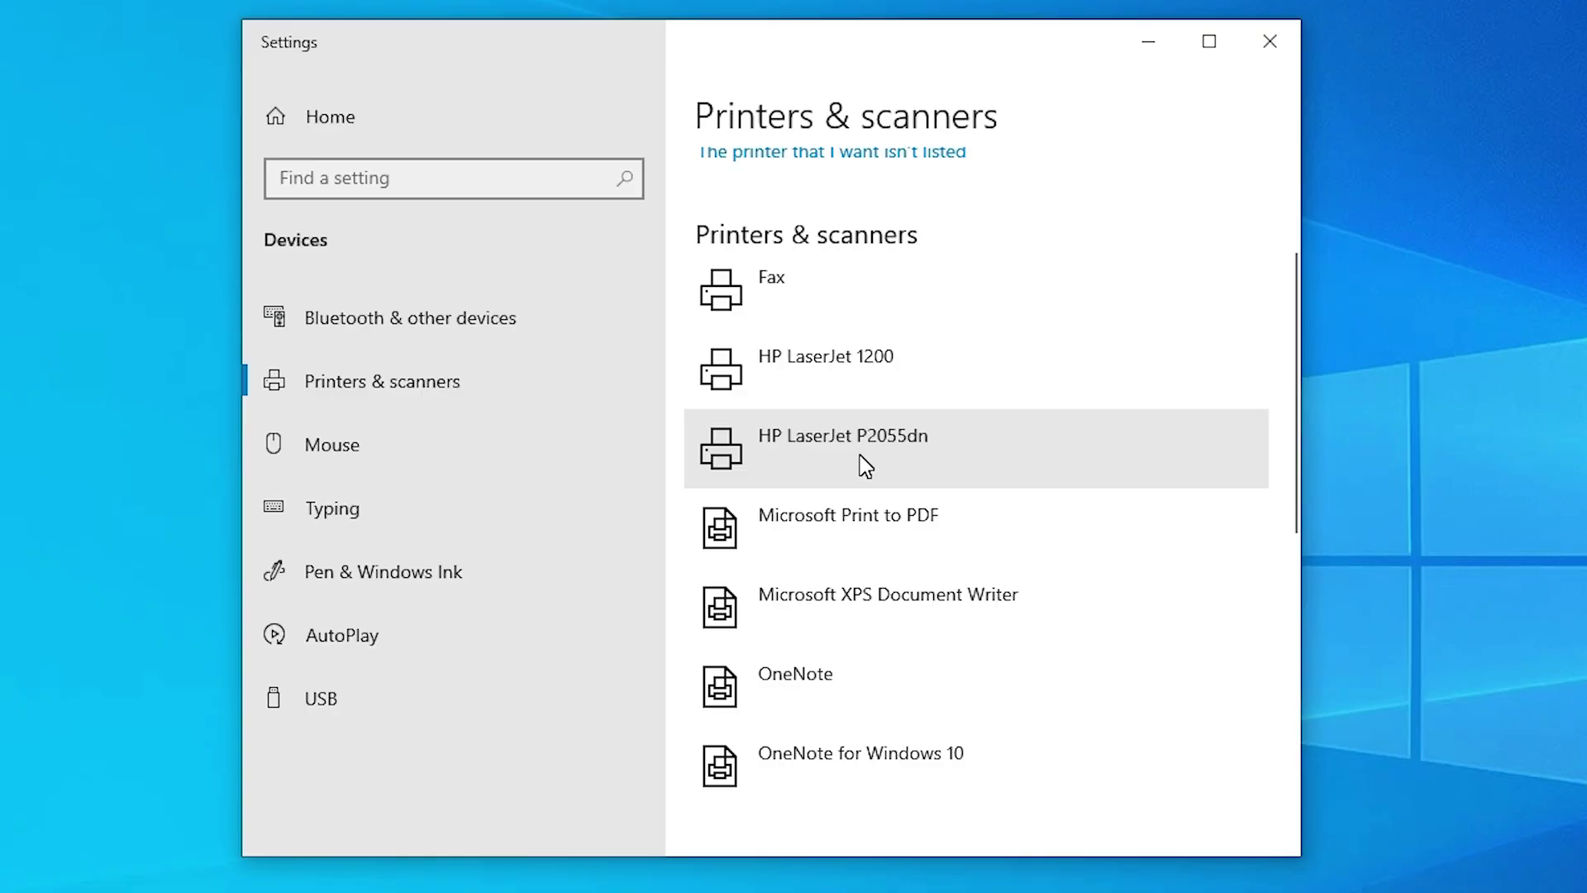
{"action": "scroll", "coordinate": [865, 467], "scroll_direction": "down", "scroll_amount": 1}
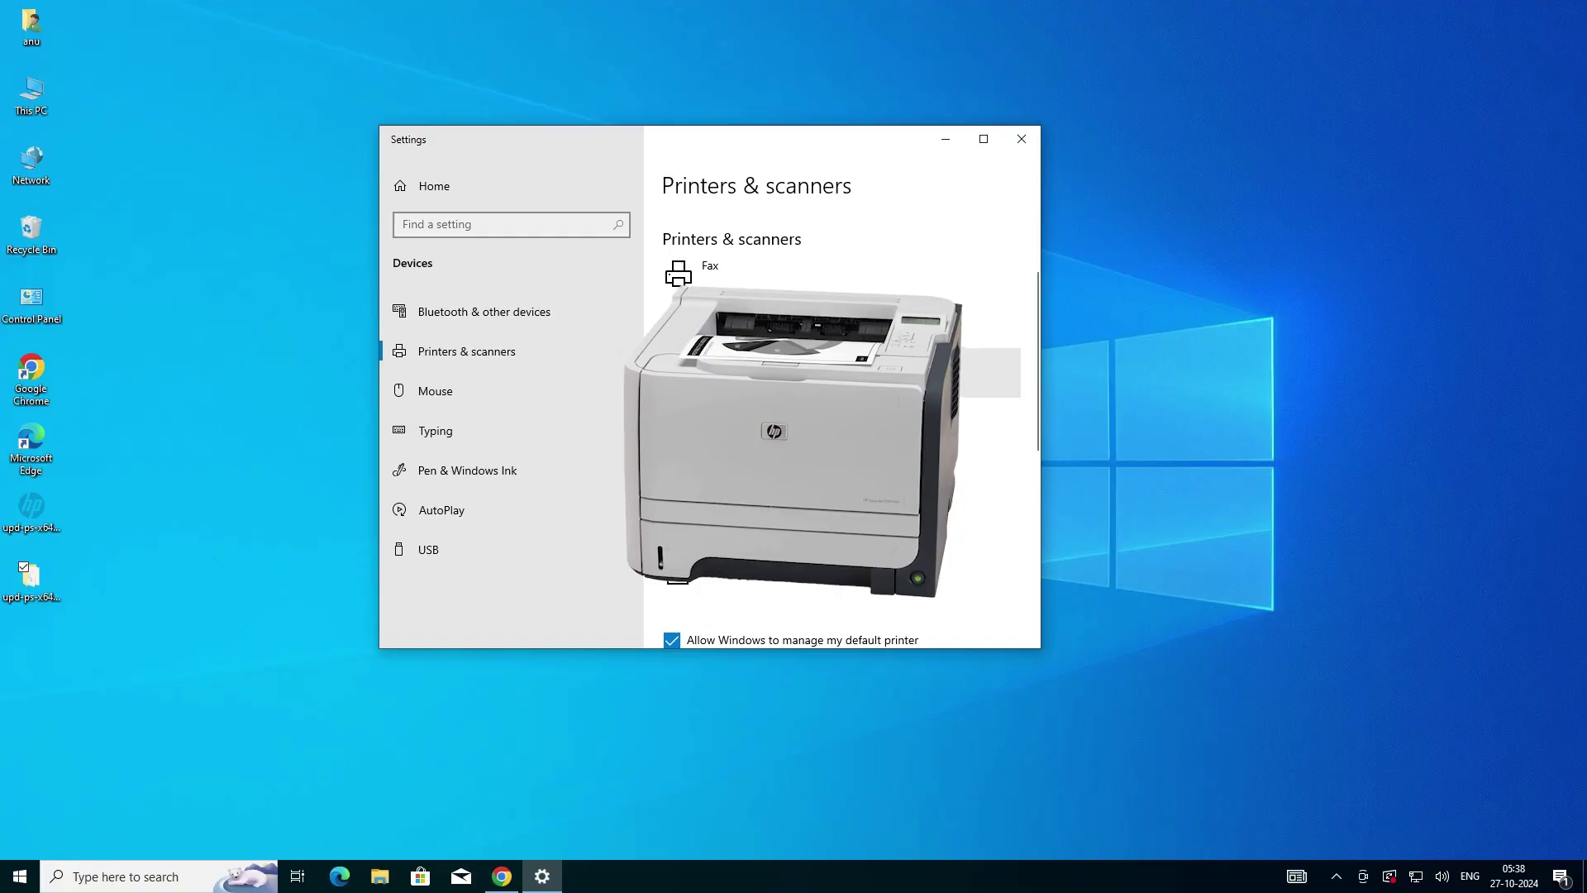